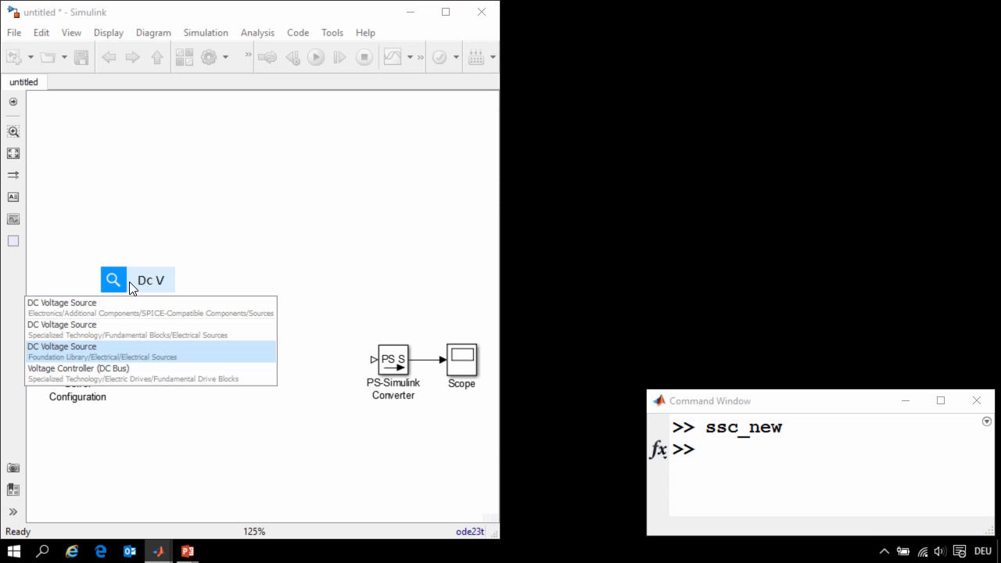
- Insert a Foundation Library DC Voltage Source with a constant voltage of 5 and shift it slightly left
key("Return")
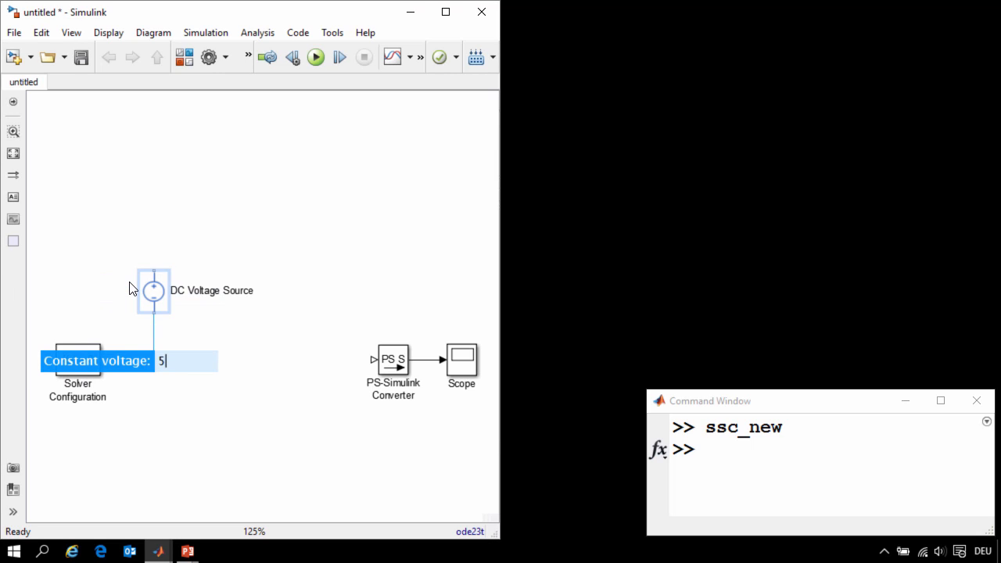
key("Return")
left_click(152, 292)
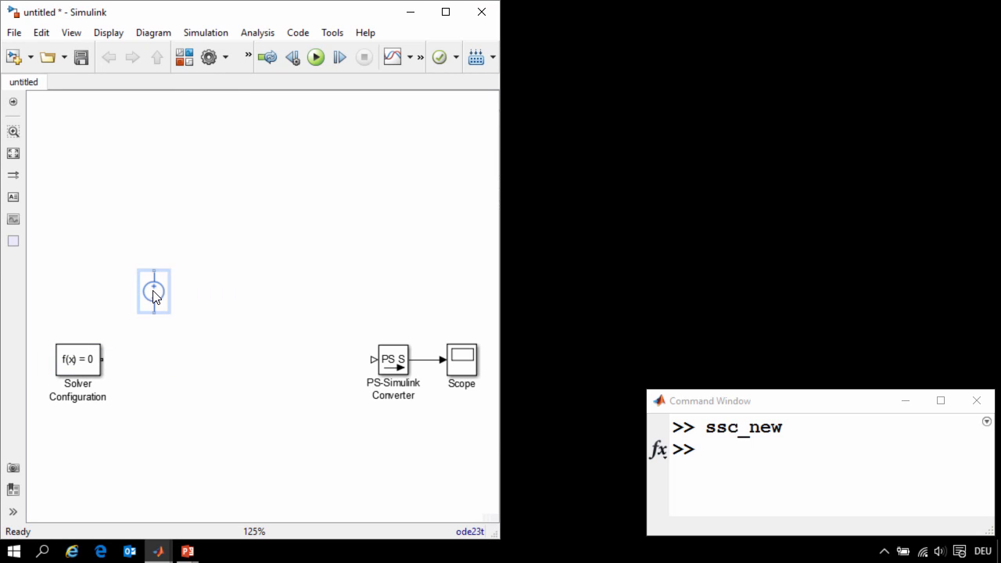
left_click_drag(154, 298, 134, 297)
- Add a Foundation Library electrical Resistor wired to the voltage source's positive terminal and move it slightly down
left_click_drag(134, 249, 169, 211)
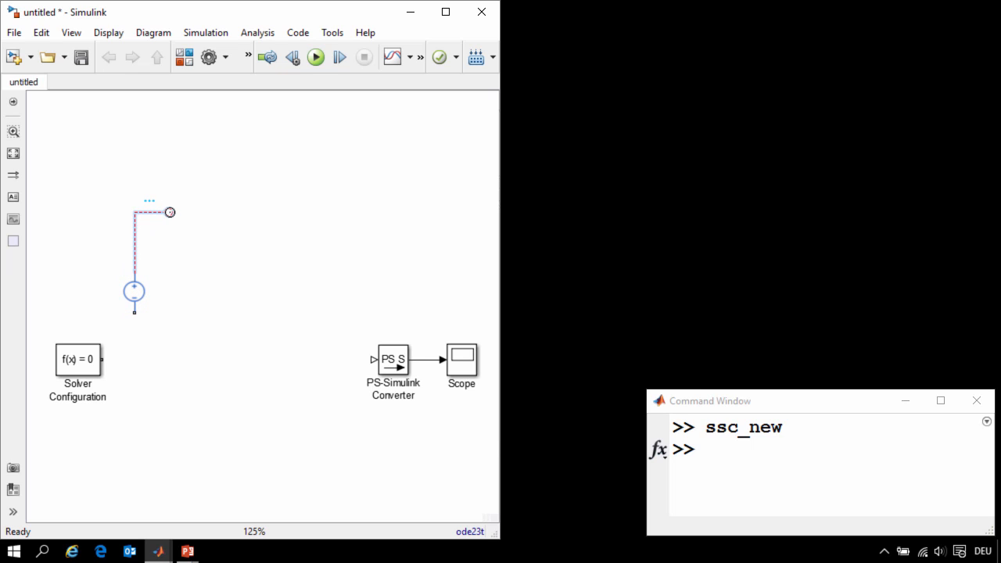
double_click(170, 212)
type("Res")
key("Down")
key("Down")
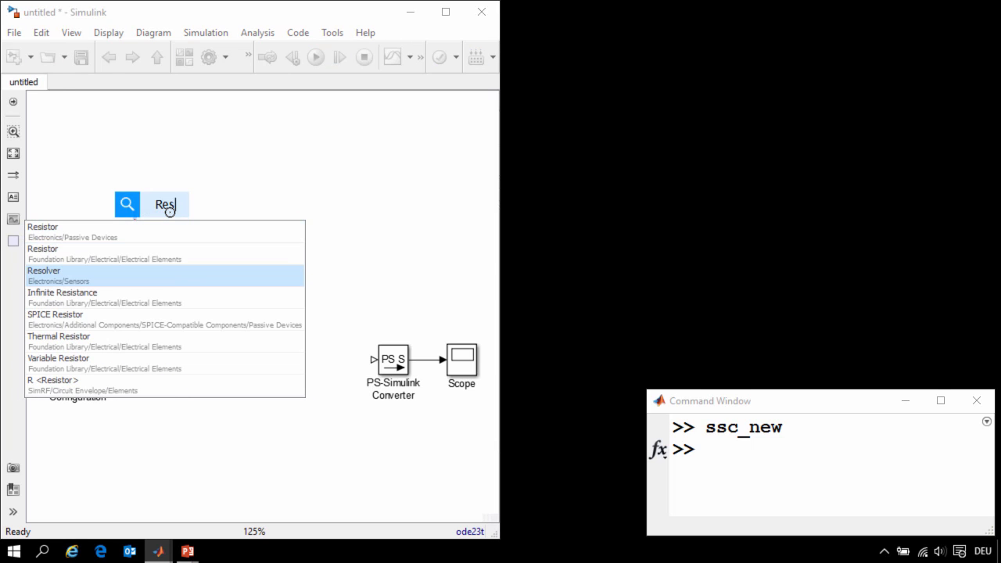
key("Up")
key("Return")
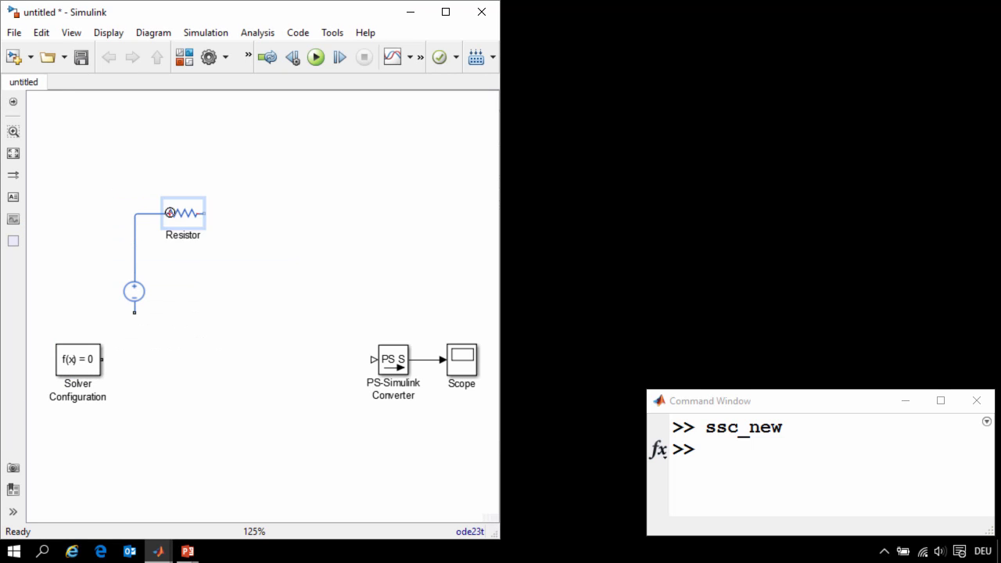
left_click_drag(185, 232, 185, 241)
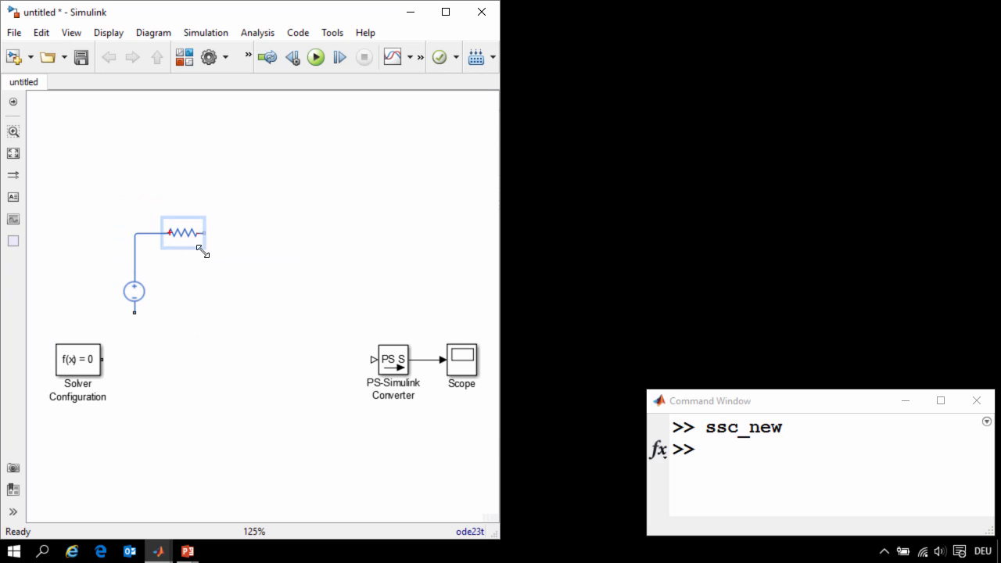
- Insert a Rotational Electromechanical Converter and connect its positive port to the resistor's free end
left_click(229, 286)
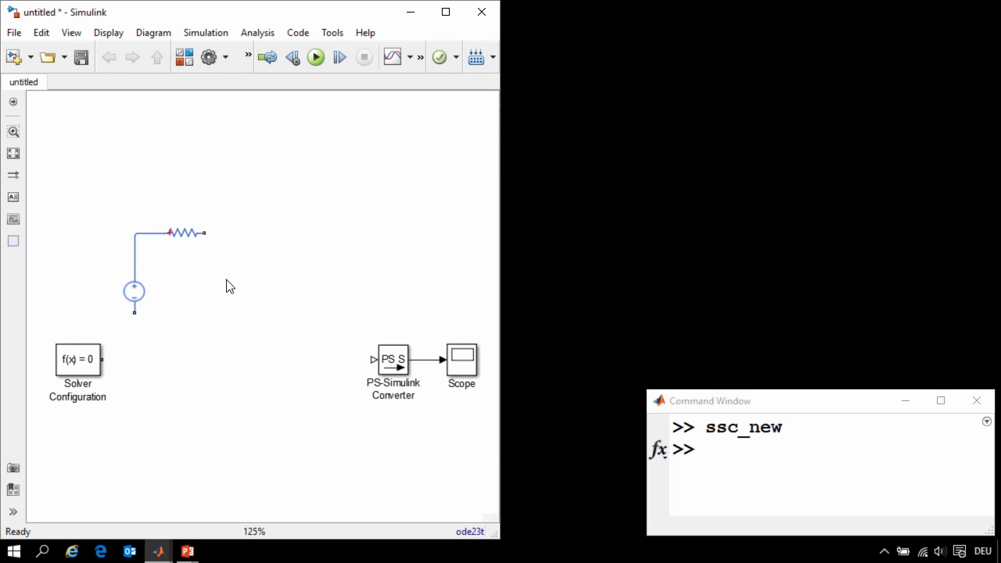
type("Elect")
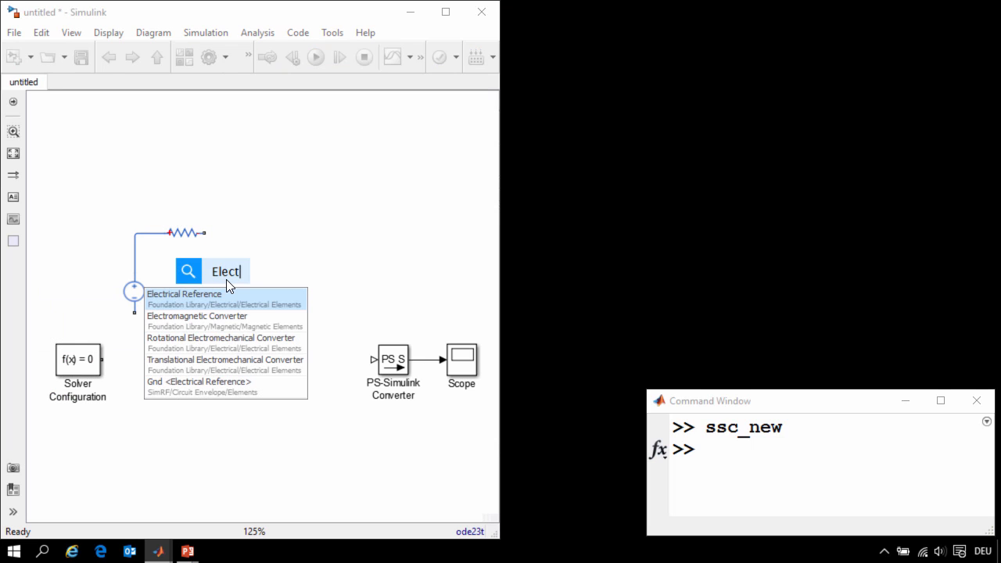
key("Down")
key("Down")
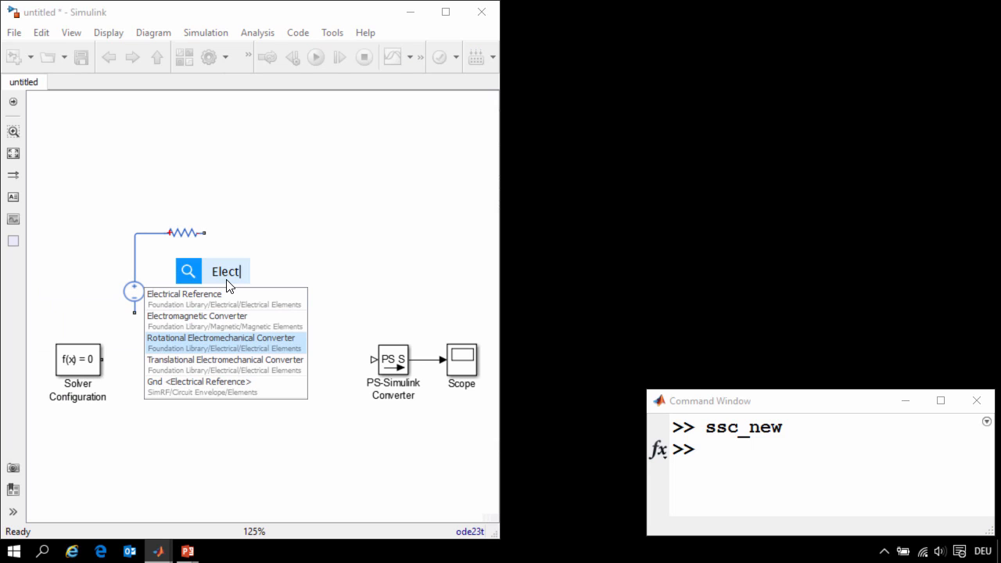
key("Return")
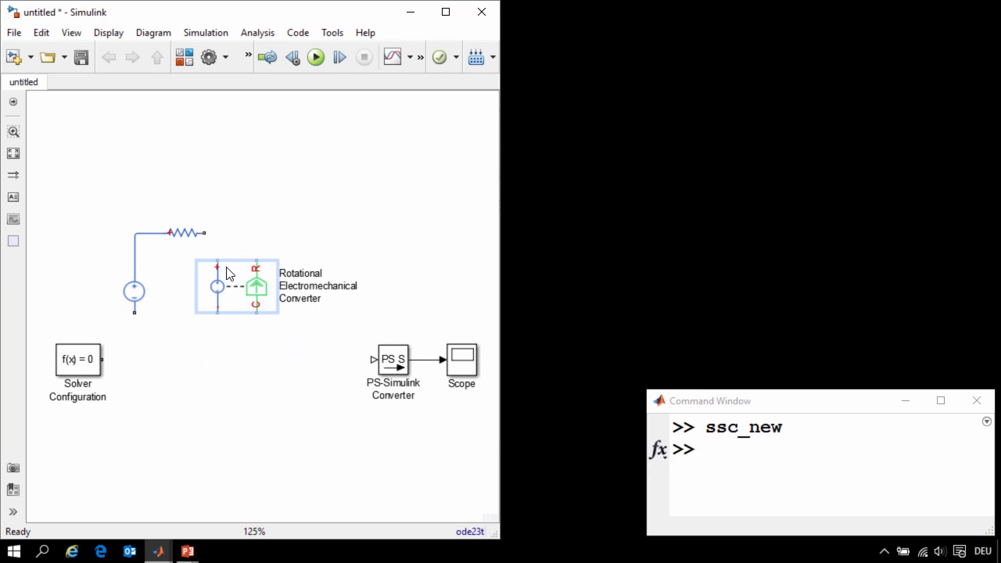
left_click_drag(217, 267, 205, 233)
- Add an Inductor between the voltage source's negative terminal and the converter's negative electrical port
left_click(134, 305)
left_click_drag(133, 311, 158, 335)
double_click(159, 335)
type("Indu")
key("Down")
key("Return")
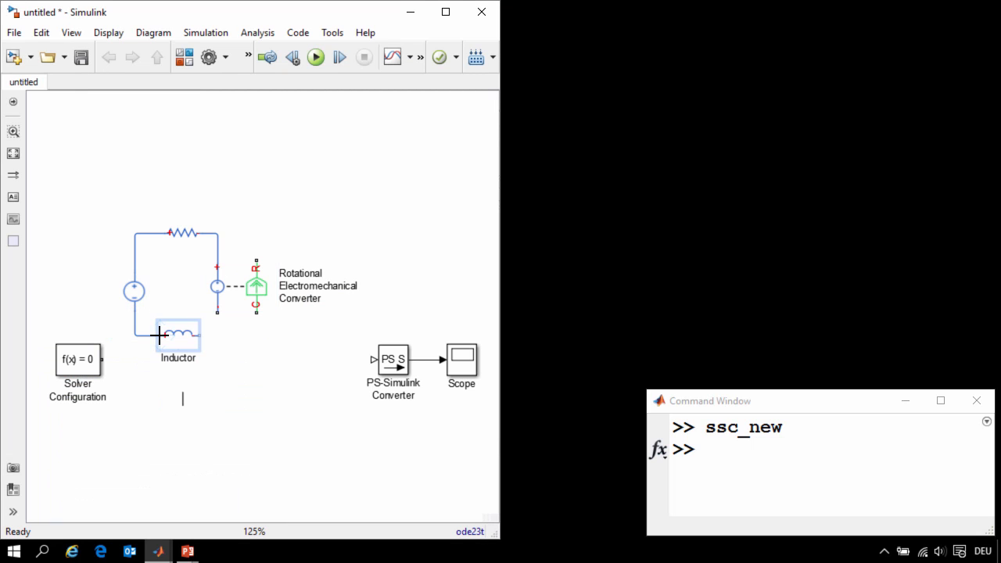
left_click_drag(199, 336, 218, 316)
- Branch an Electrical Reference off the corner between source and inductor, and connect the Solver Configuration block to the source's negative line
left_click_drag(135, 336, 132, 374)
type("Ele")
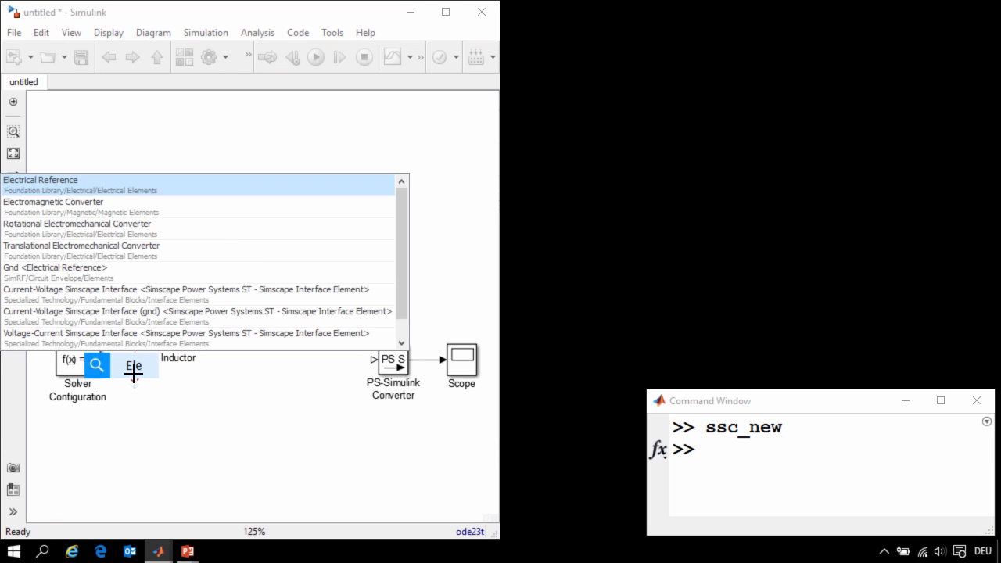
key("Return")
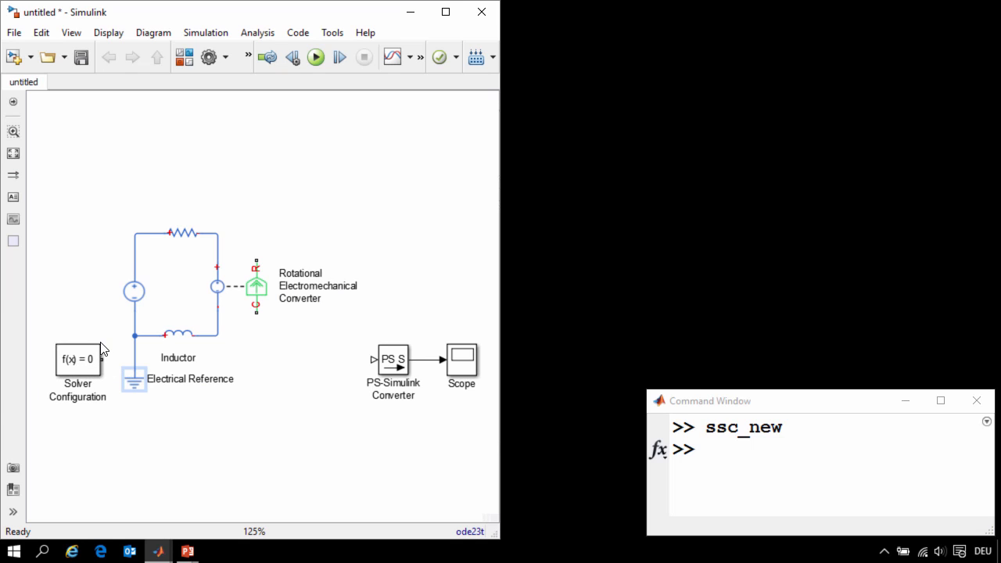
left_click(77, 358)
mouse_move(78, 358)
left_mouse_down()
mouse_move(87, 324)
mouse_move(135, 325)
left_mouse_up()
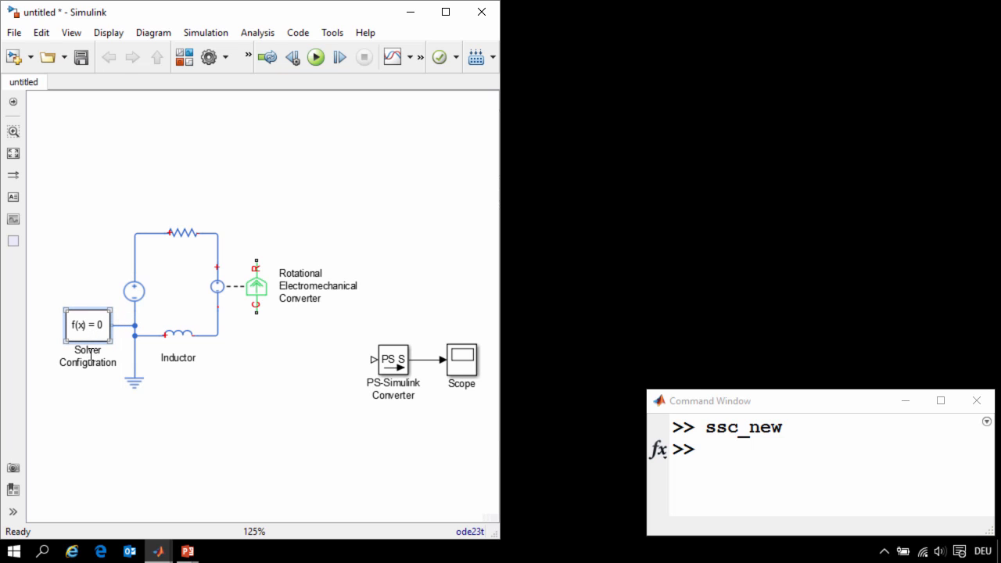
- Select the whole electrical circuit including the converter and solver block, and move it slightly left
left_click(87, 207)
left_click_drag(86, 210, 290, 402)
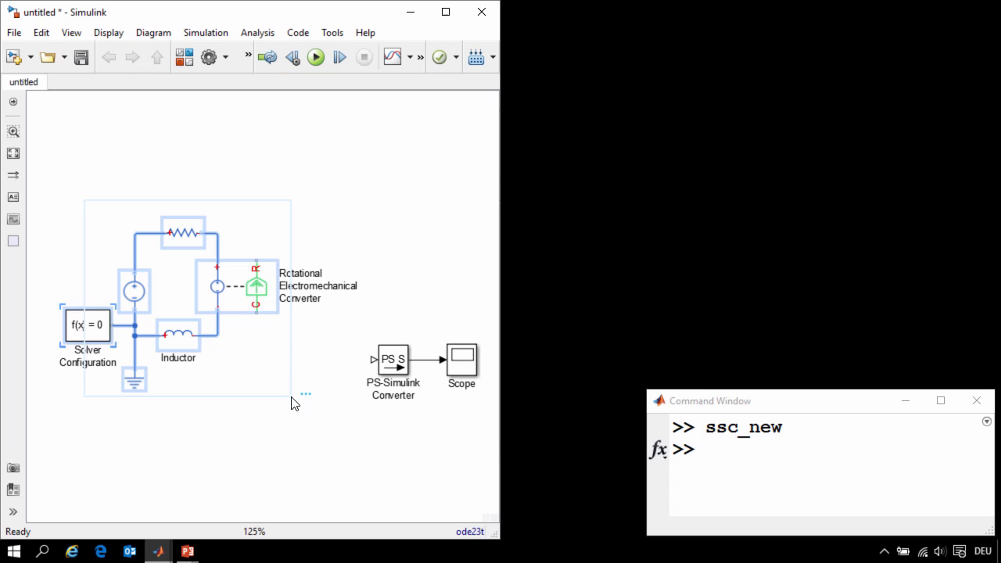
left_click_drag(257, 287, 240, 299)
left_click(255, 224)
left_click(243, 291)
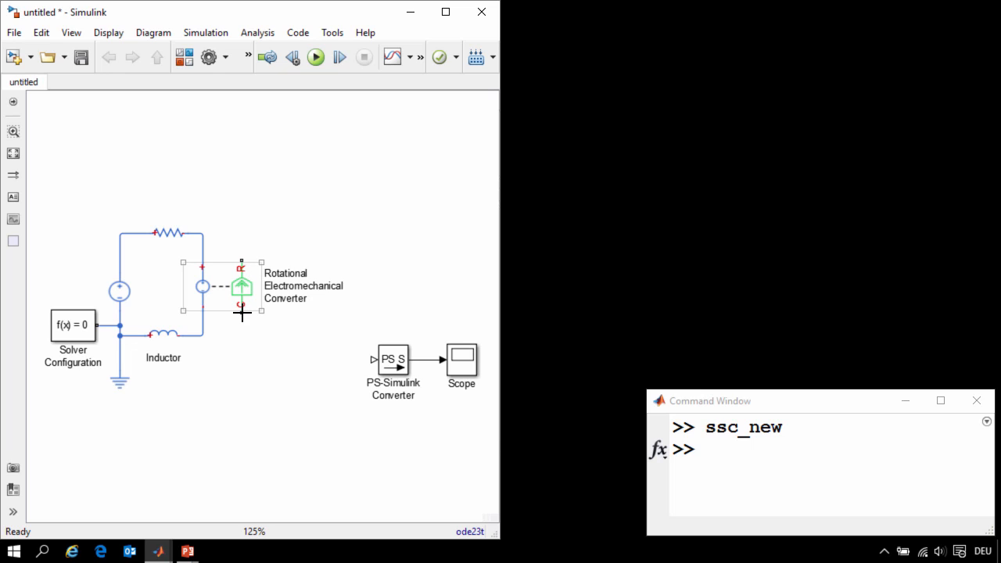
- Attach a Mechanical Rotational Reference to the converter's C port
left_click_drag(242, 313, 243, 348)
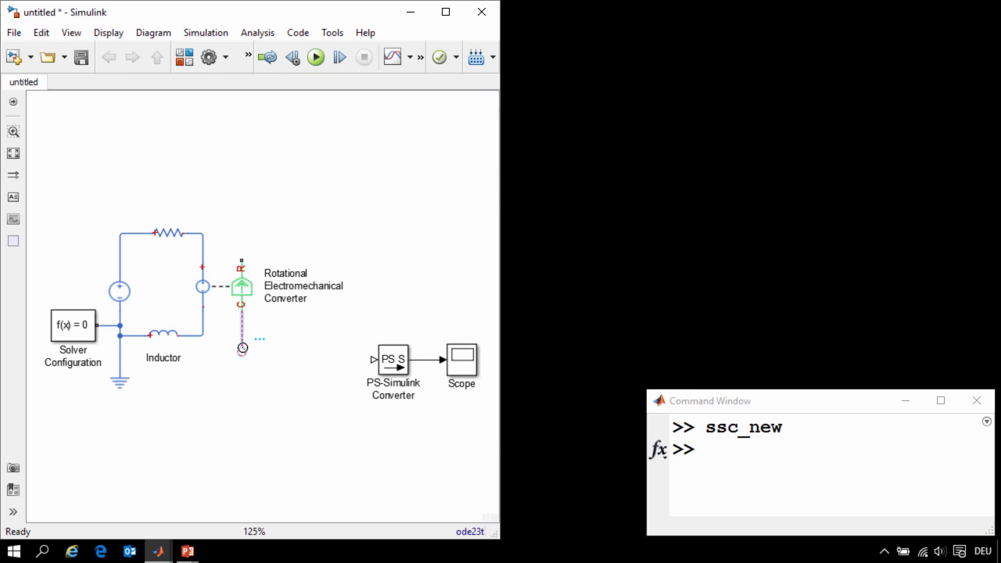
type("Mec")
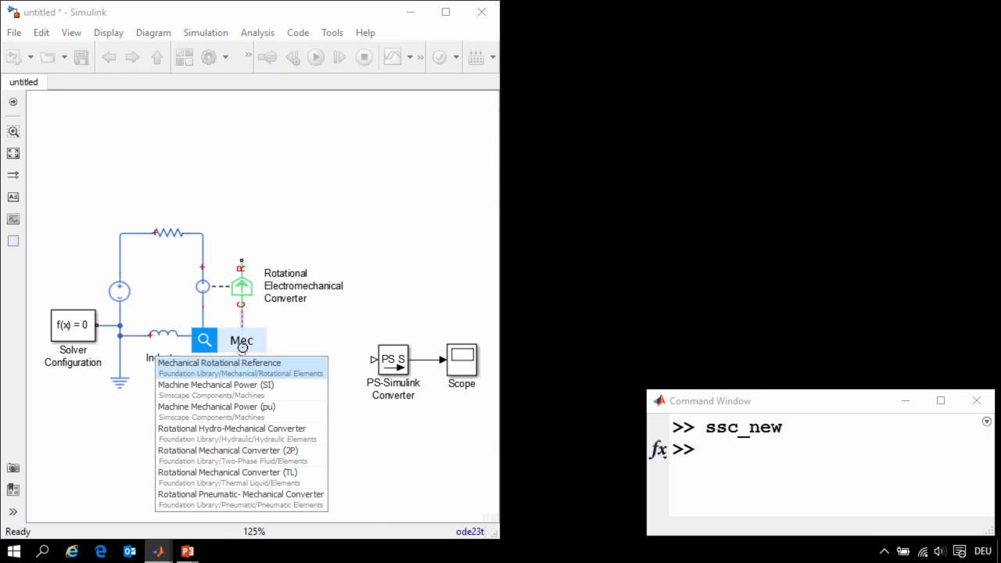
key("Return")
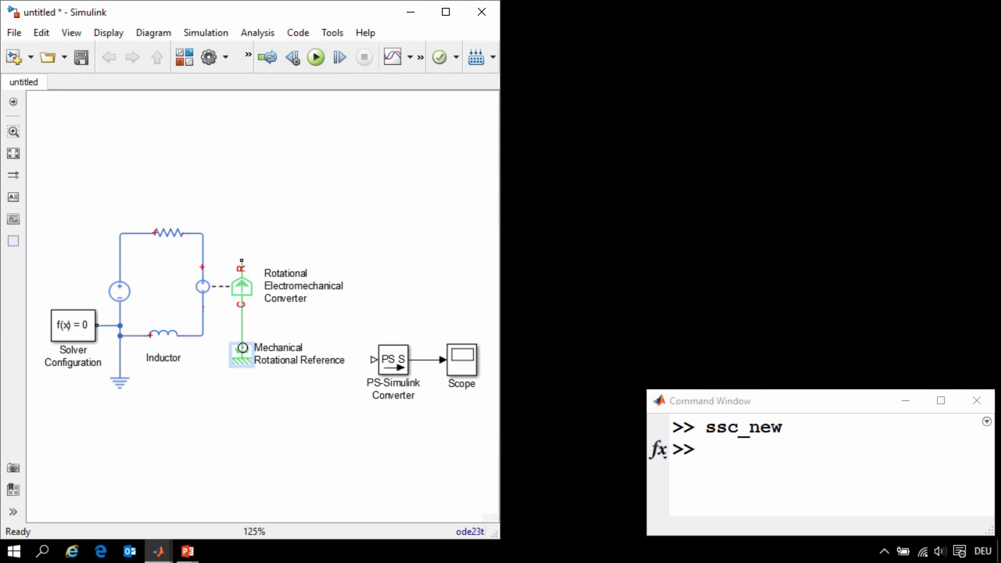
- Attach an Inertia block to the converter's R port, above and to the right, keeping its default inertia
left_click_drag(241, 260, 285, 185)
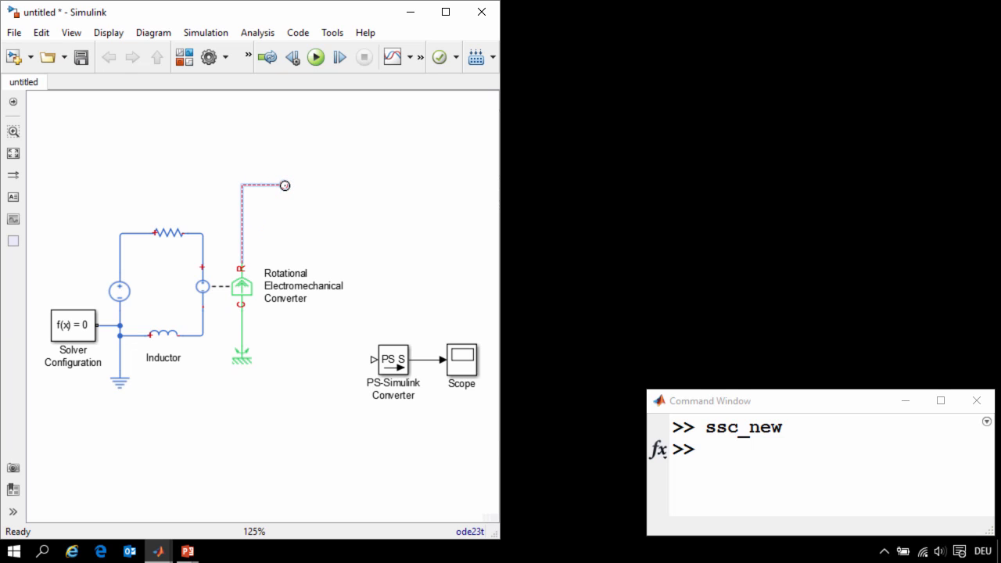
type("Iner")
key("Return")
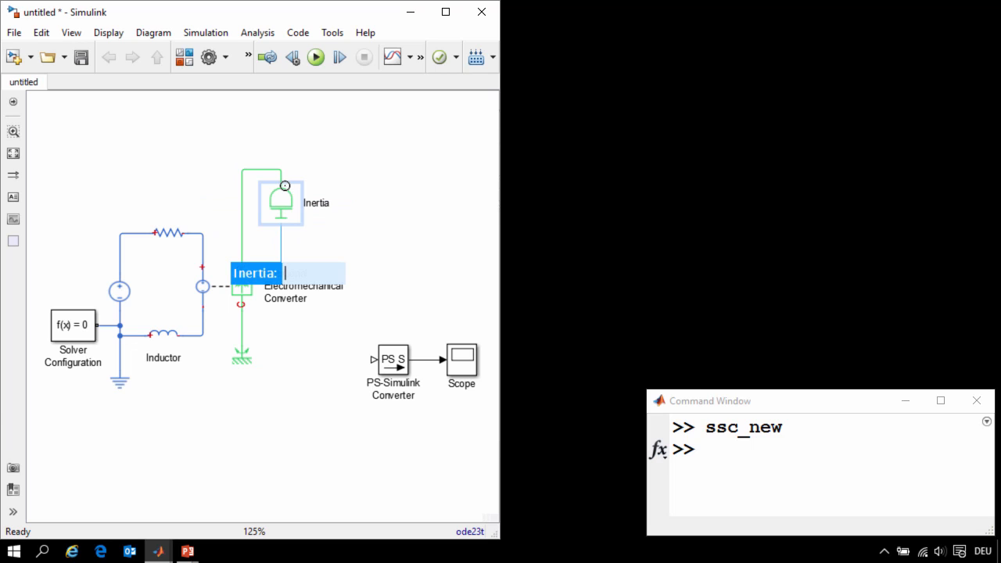
left_click(257, 283)
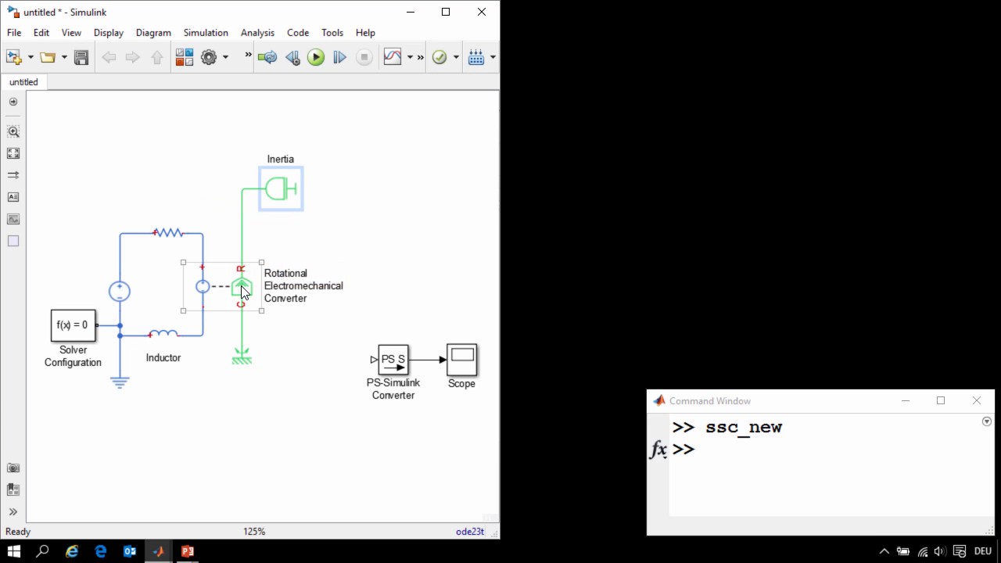
left_click(241, 286)
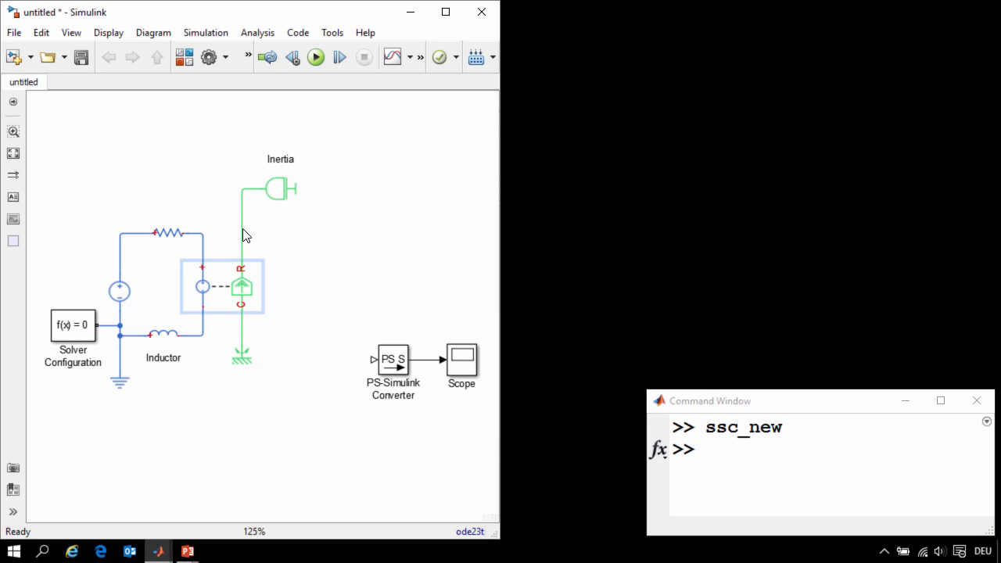
- Add a Foundation Library Rotational Damper in parallel with the converter, between the R line and the rotational reference line
mouse_move(242, 234)
left_mouse_down()
mouse_move(242, 245)
mouse_move(250, 230)
mouse_move(271, 235)
mouse_move(280, 270)
left_mouse_up()
type("Dam")
key("Down")
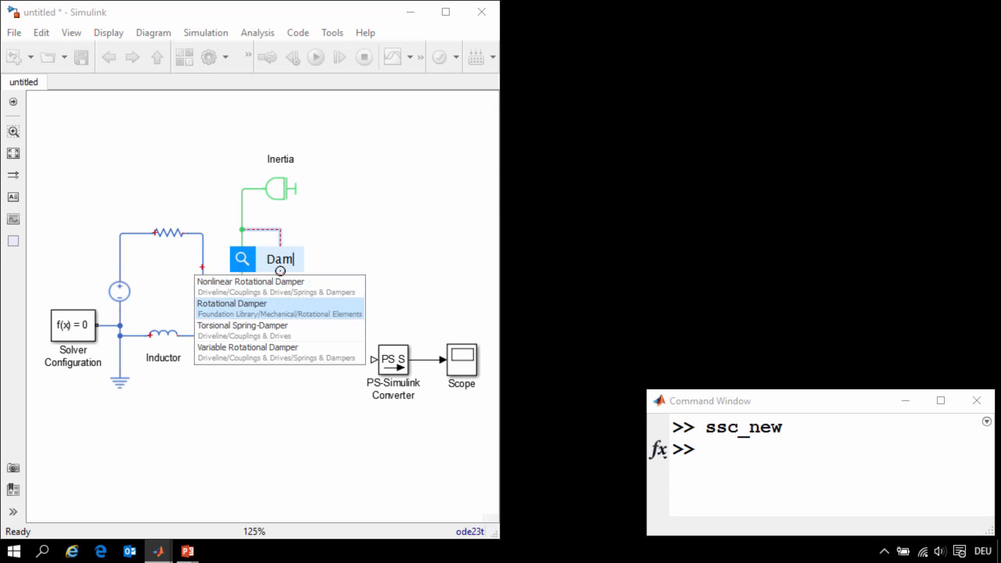
key("Return")
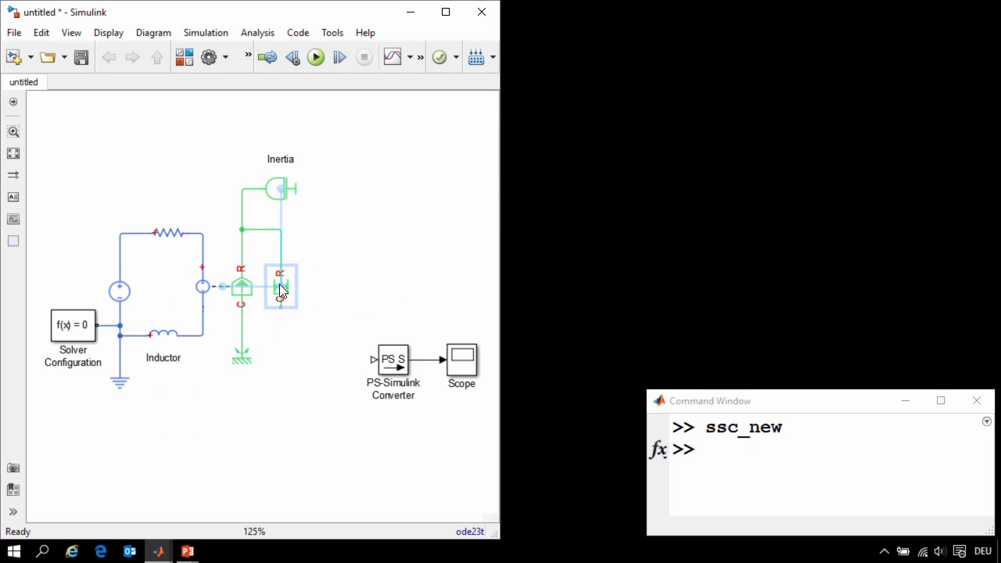
left_click_drag(280, 309, 243, 330)
- Attach a Wheel and Axle block to the damper's upper node with its default radius, and put its label above the block
left_click_drag(281, 229, 314, 228)
type("Whe")
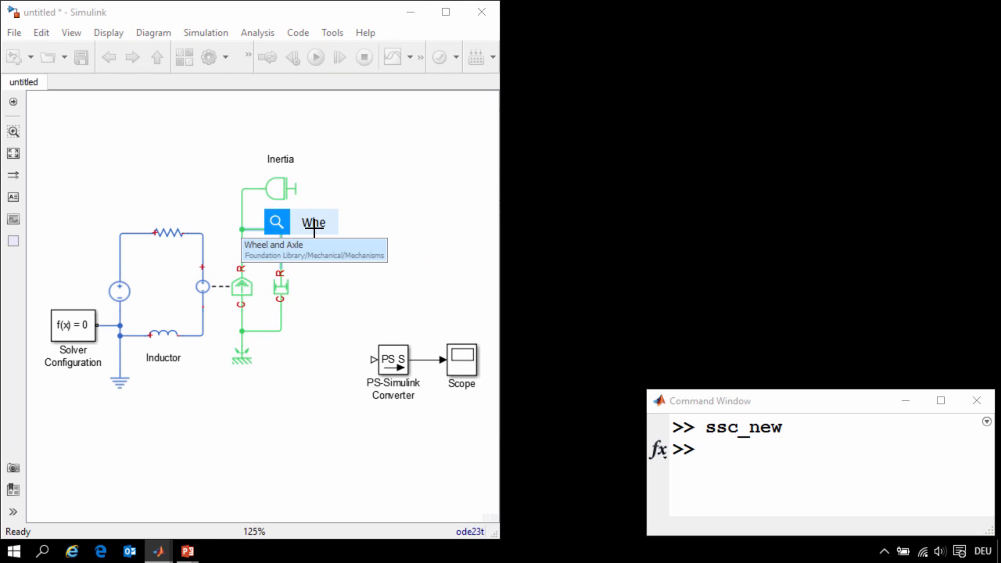
key("Return")
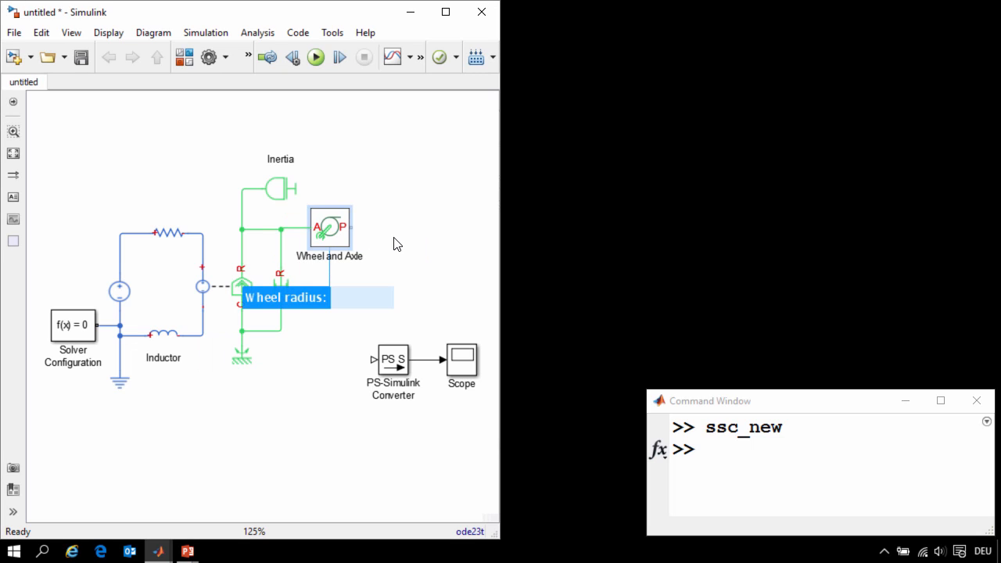
left_click(367, 258)
left_click_drag(356, 257, 357, 190)
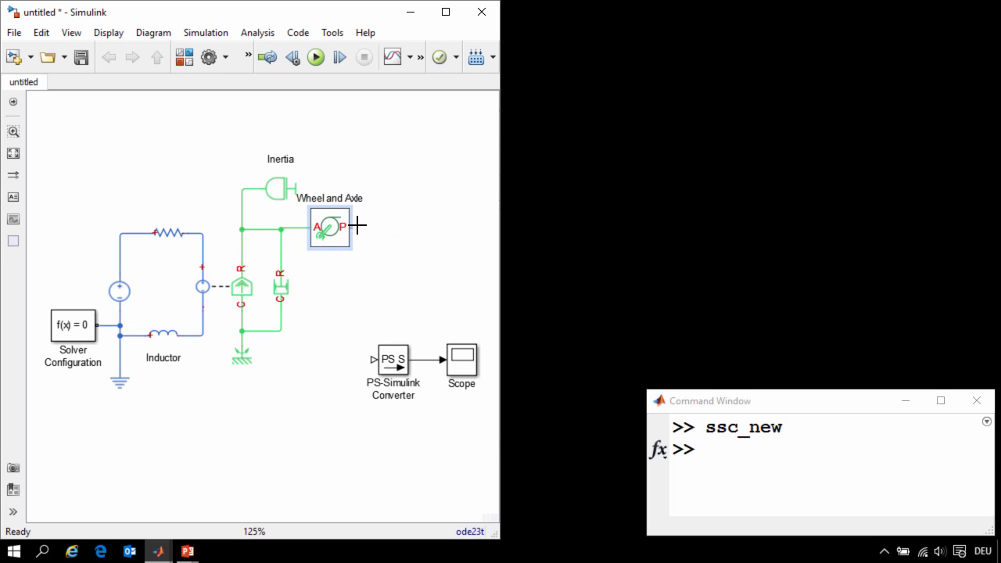
- Add a Translational Spring connected to the P port of the Wheel and Axle block
left_click_drag(354, 227, 368, 226)
type("Spri")
key("Down")
key("Return")
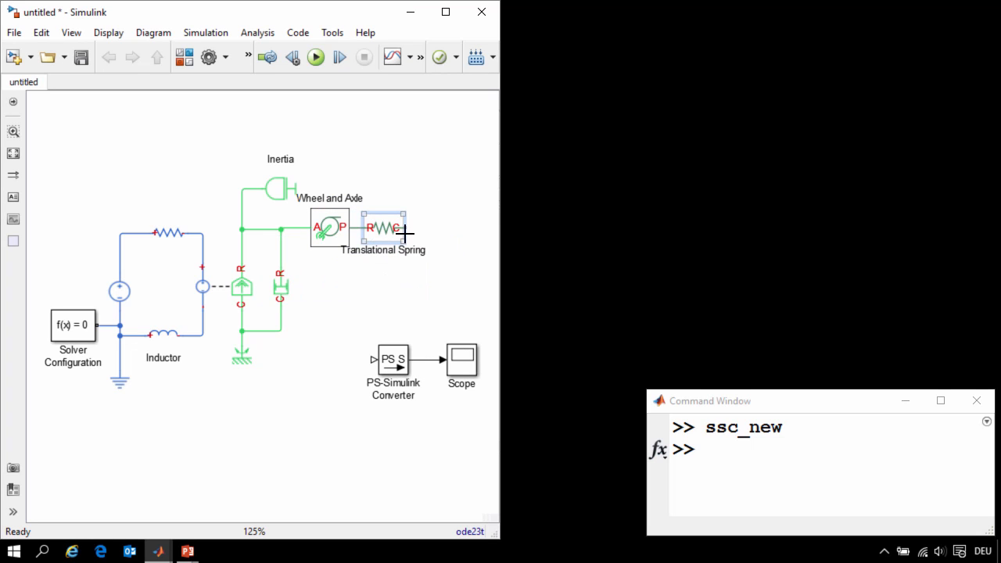
- Ground the Translational Spring's C port with a Mechanical Translational Reference
left_click_drag(407, 227, 422, 227)
type("Mech")
key("Return")
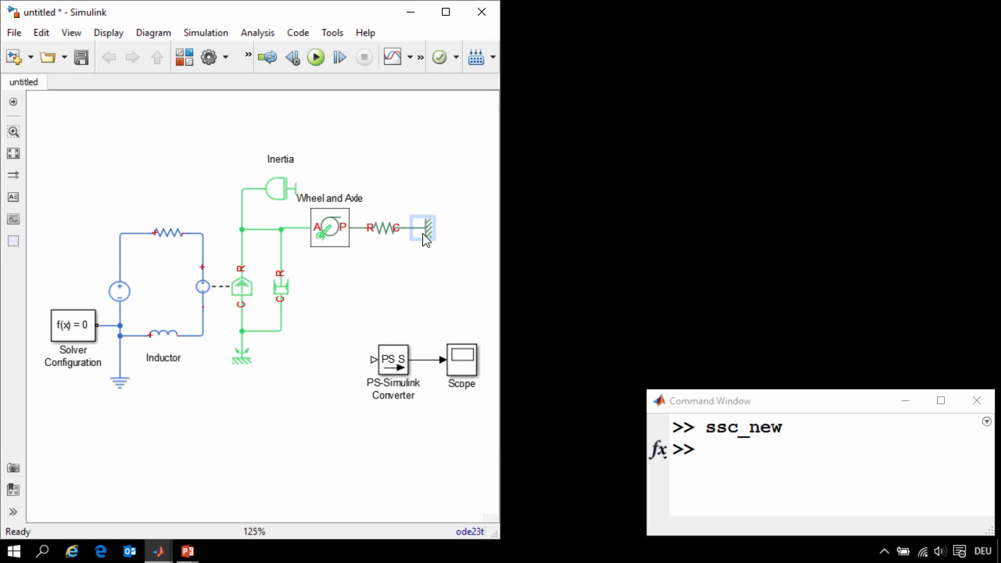
- Run the simulation and open the Inertia block's logged Simscape simulation data
left_click(315, 58)
left_click(287, 182)
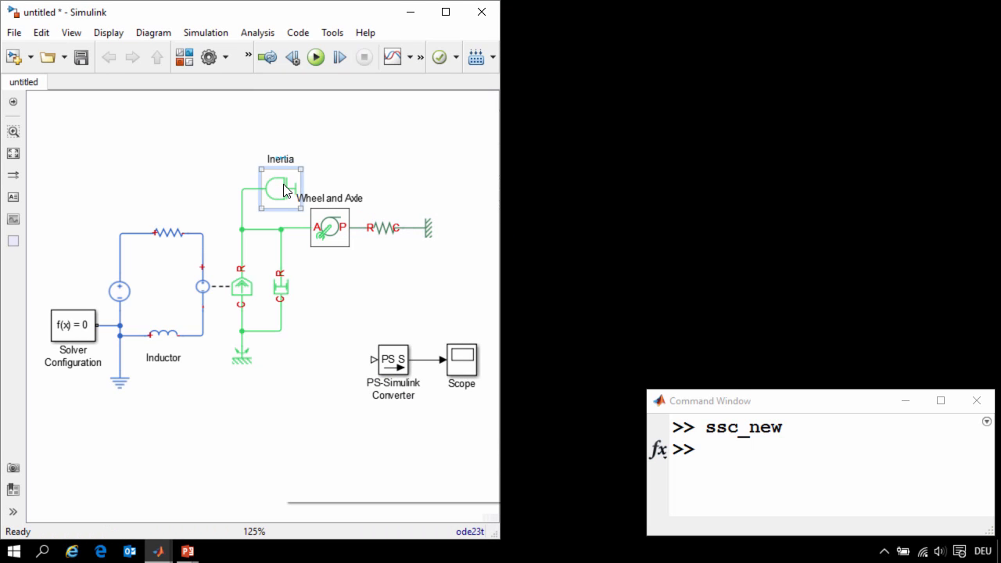
right_click(289, 177)
mouse_move(438, 13)
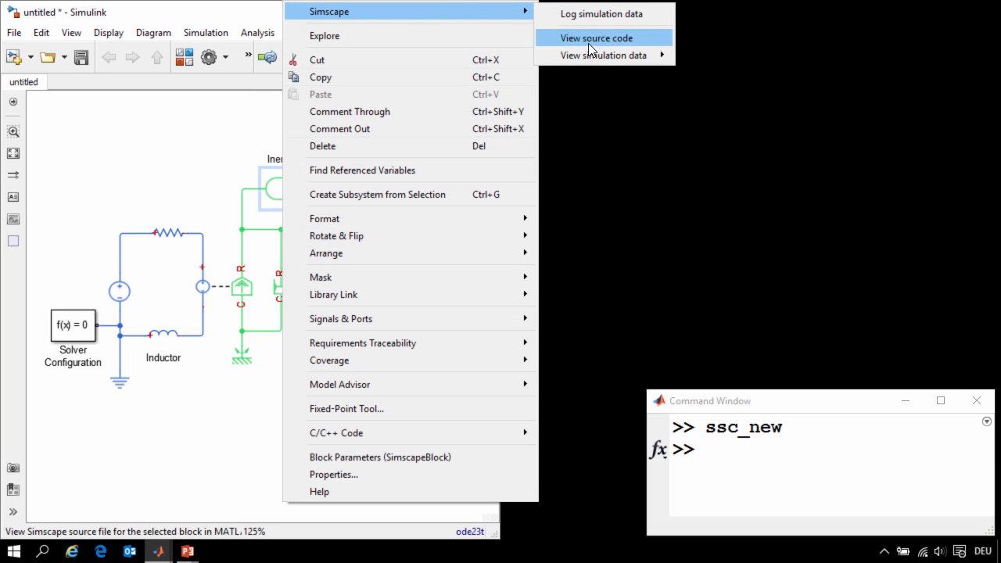
mouse_move(607, 54)
left_click(713, 66)
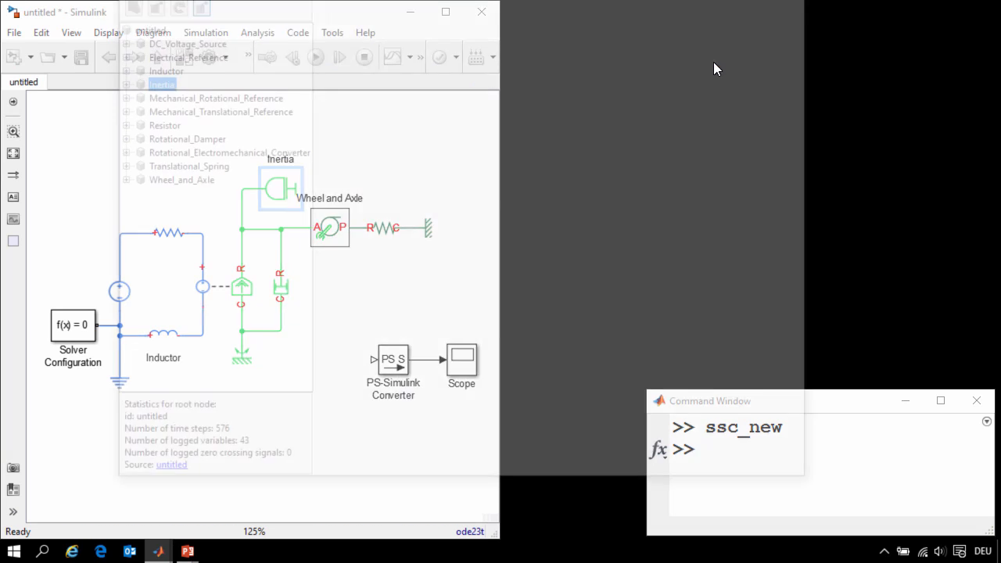
- Place the Simscape Results Explorer beside the model and plot the Inertia block's w variable
key("super+Right")
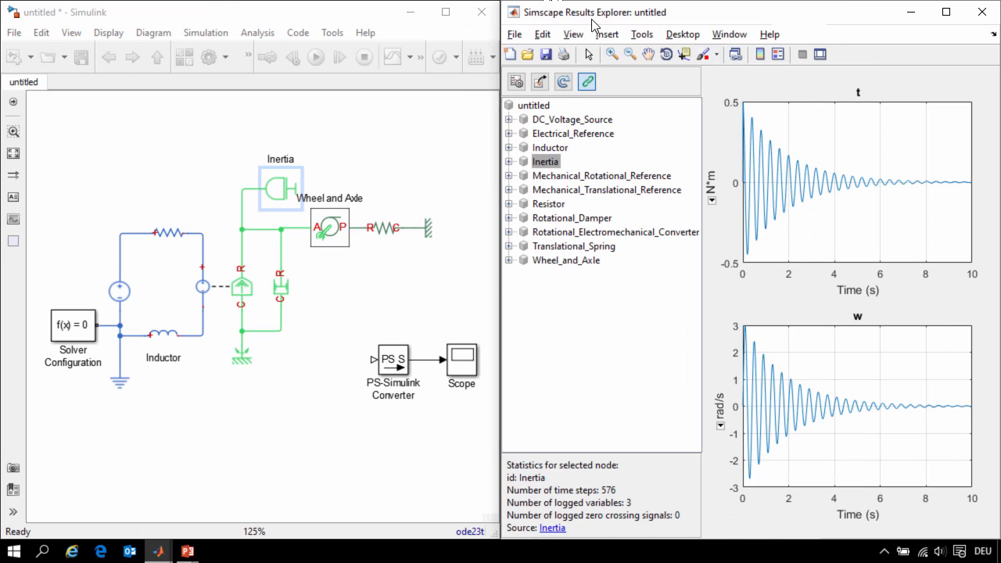
left_click(509, 162)
left_click(540, 204)
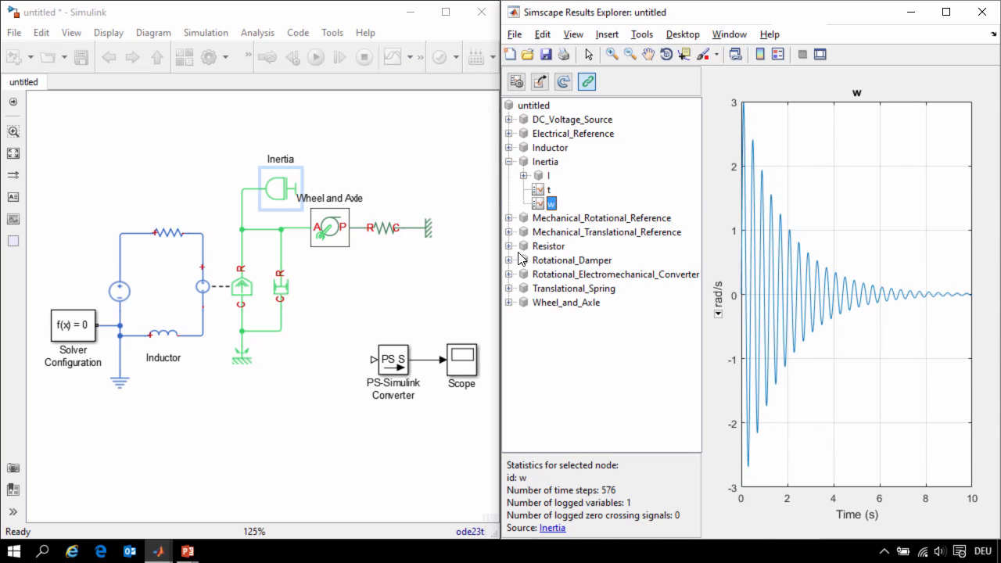
- Plot the Resistor's logged variable i and the Translational Spring's variable x, with x displayed in cm
left_click(508, 246)
left_click(545, 260)
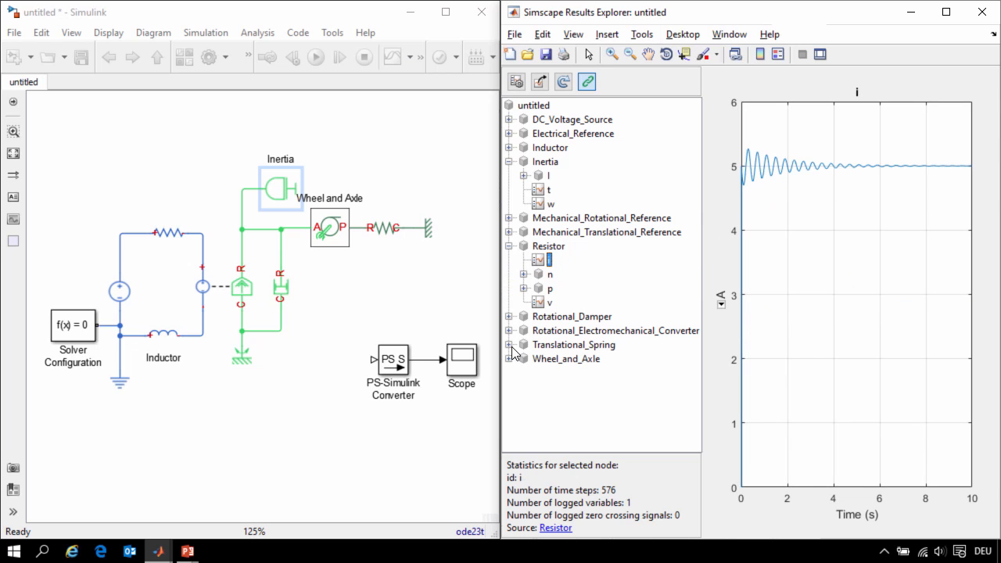
left_click(508, 345)
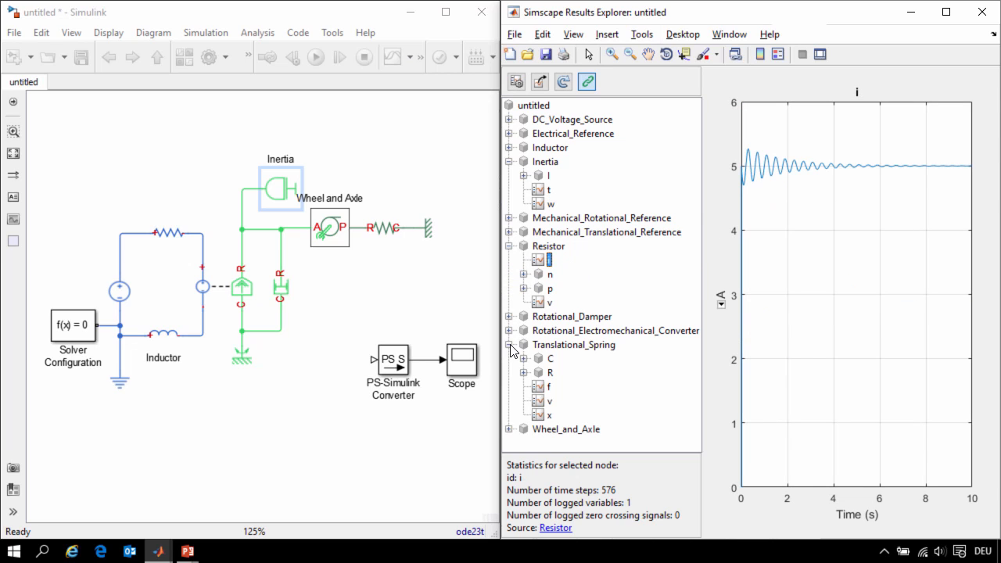
left_click(547, 415)
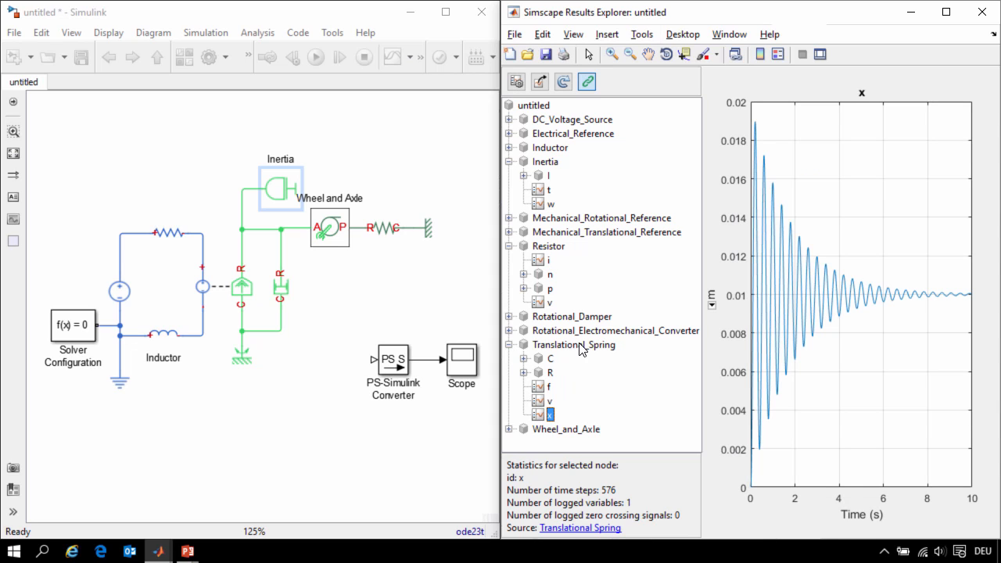
left_click(711, 305)
left_click(730, 339)
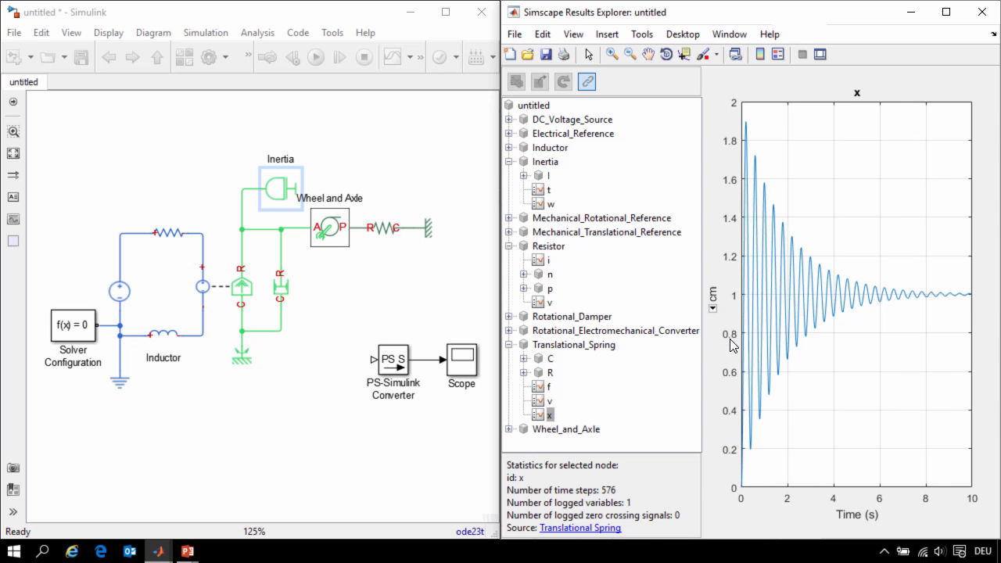
- Locate the plotted spring's source block in the model and set its spring rate to 500 N/m, configurable at run-time
left_click(566, 528)
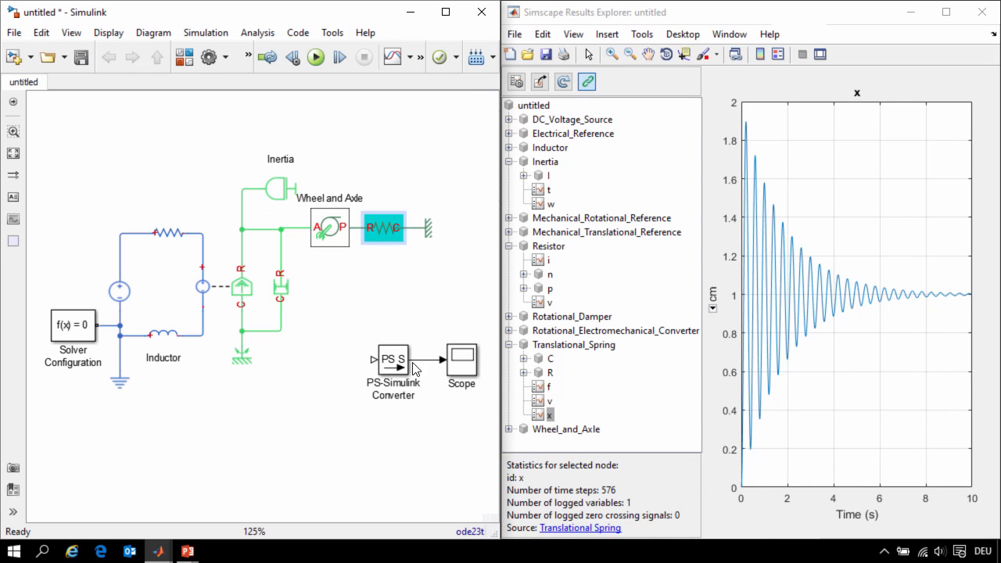
left_click(382, 236)
double_click(381, 235)
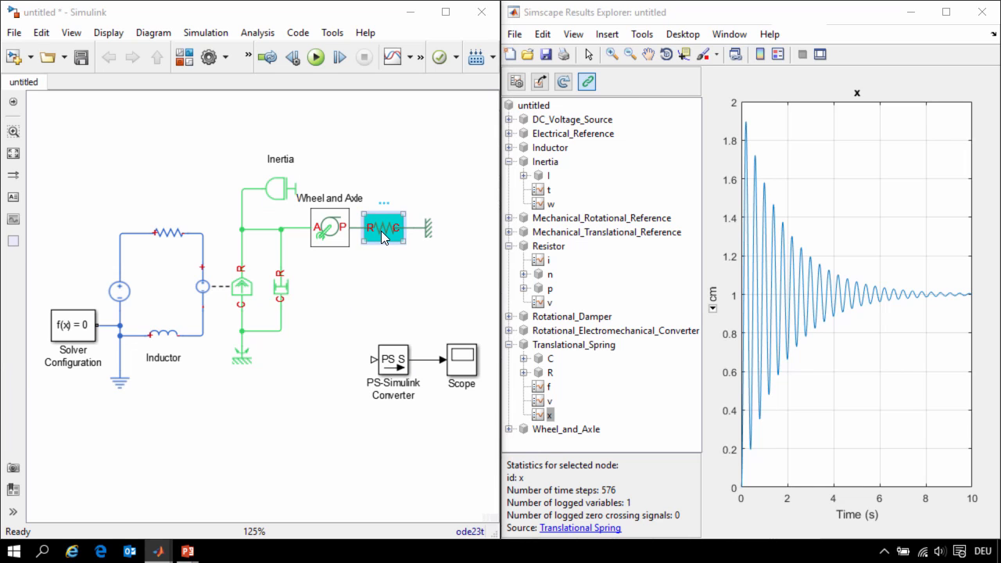
left_click(305, 279)
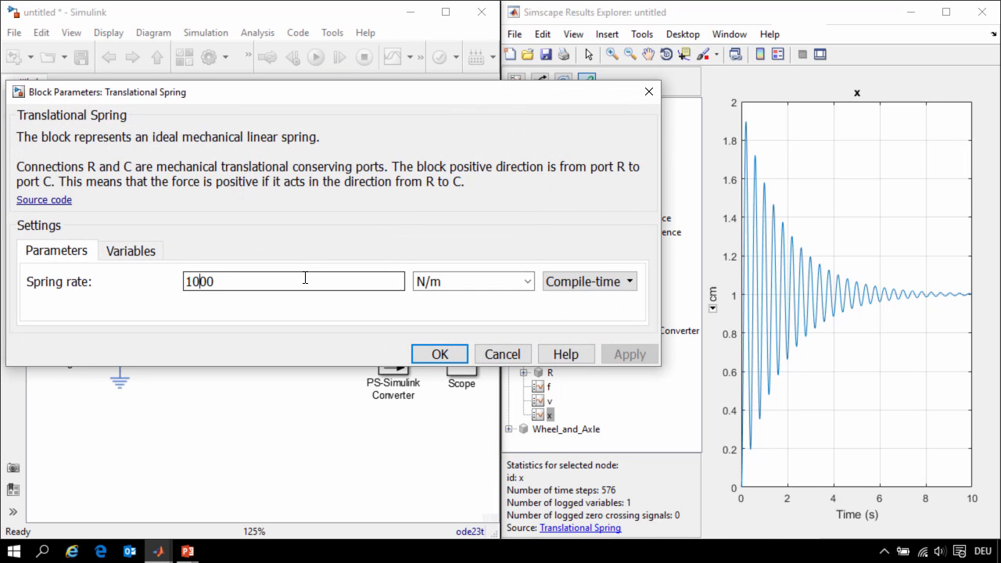
key("shift+Left")
key("shift+Left")
type("5")
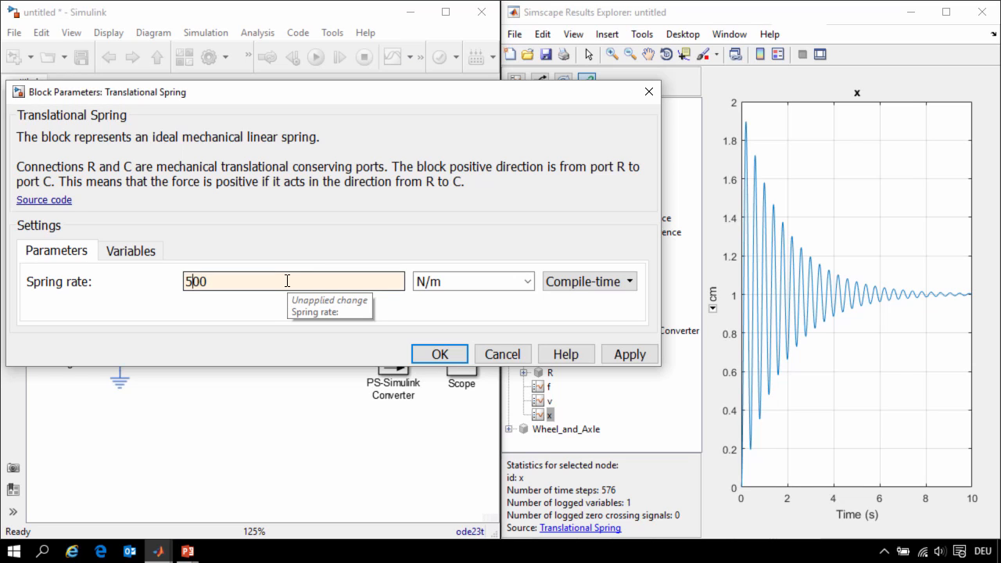
left_click(509, 282)
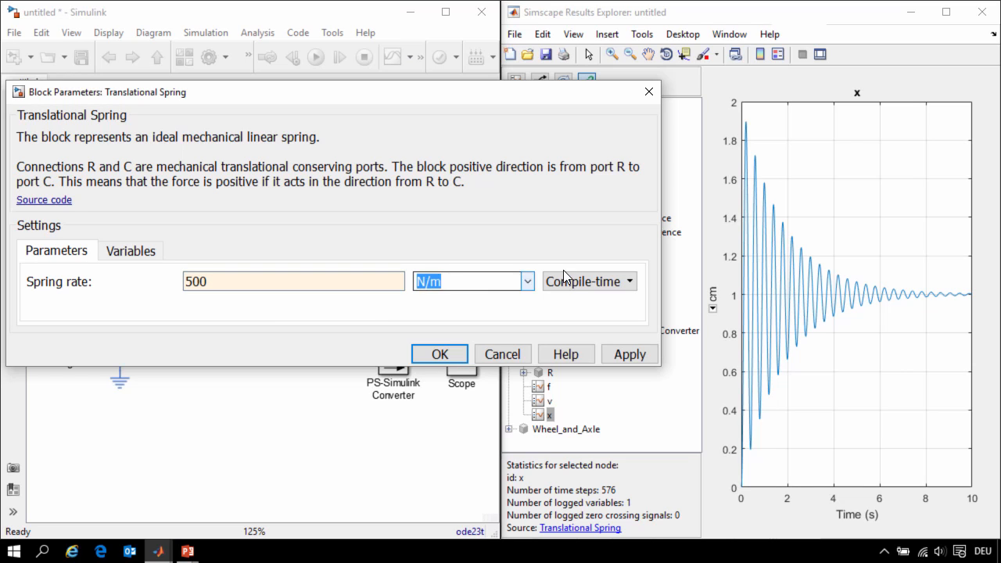
left_click(633, 280)
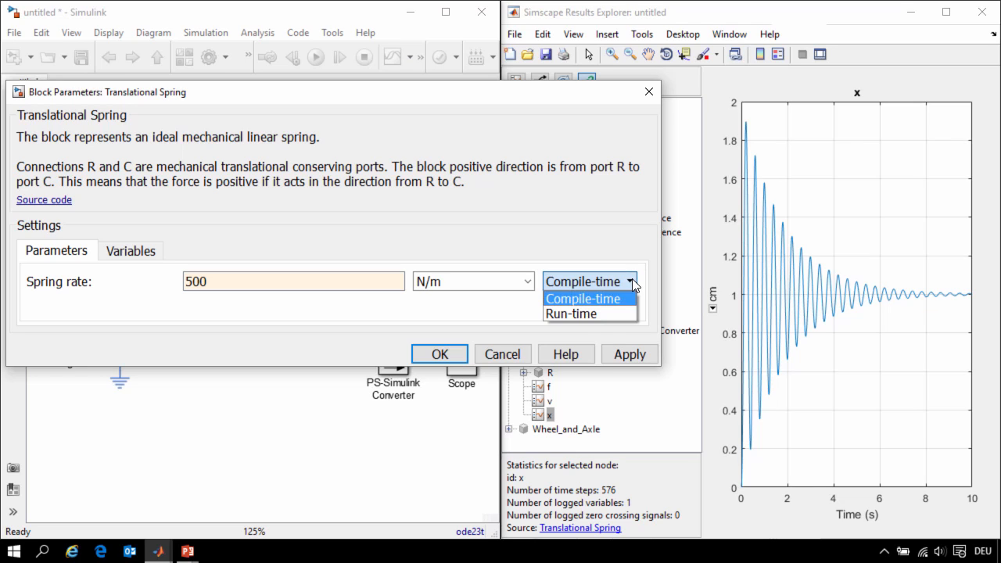
left_click(599, 314)
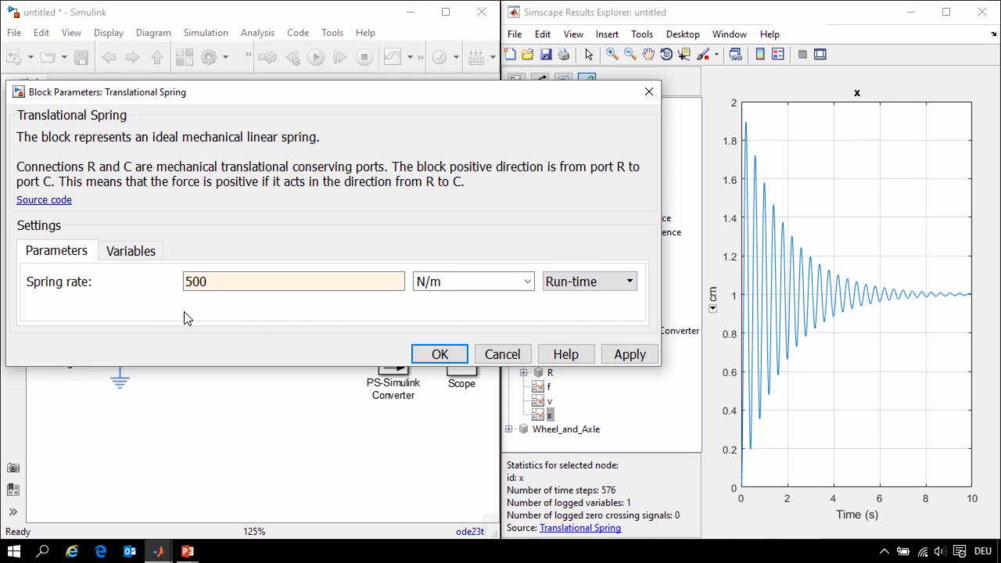
left_click(435, 352)
- Rerun the simulation and reload the simlog data in the Simscape Results Explorer
left_click(314, 59)
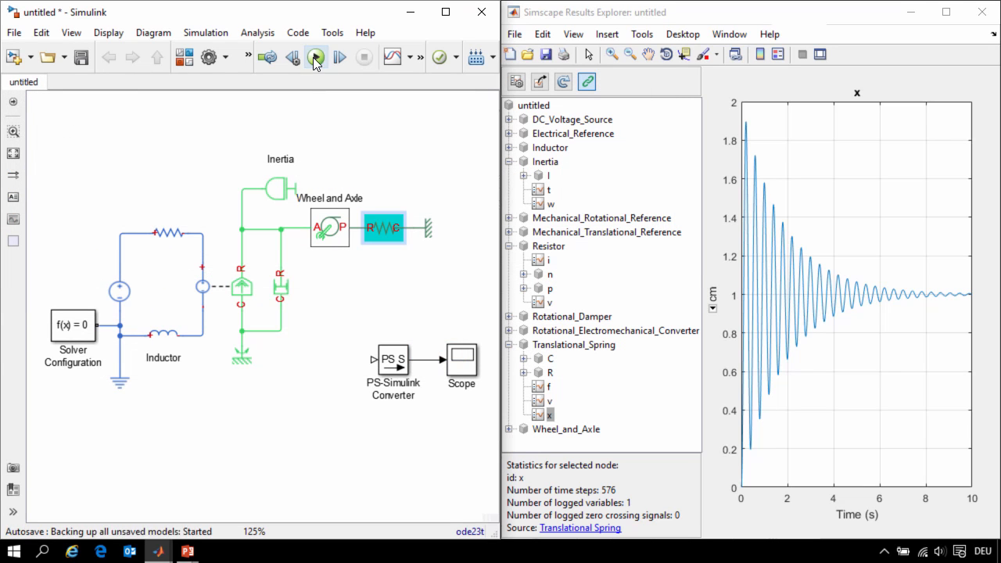
left_click(564, 85)
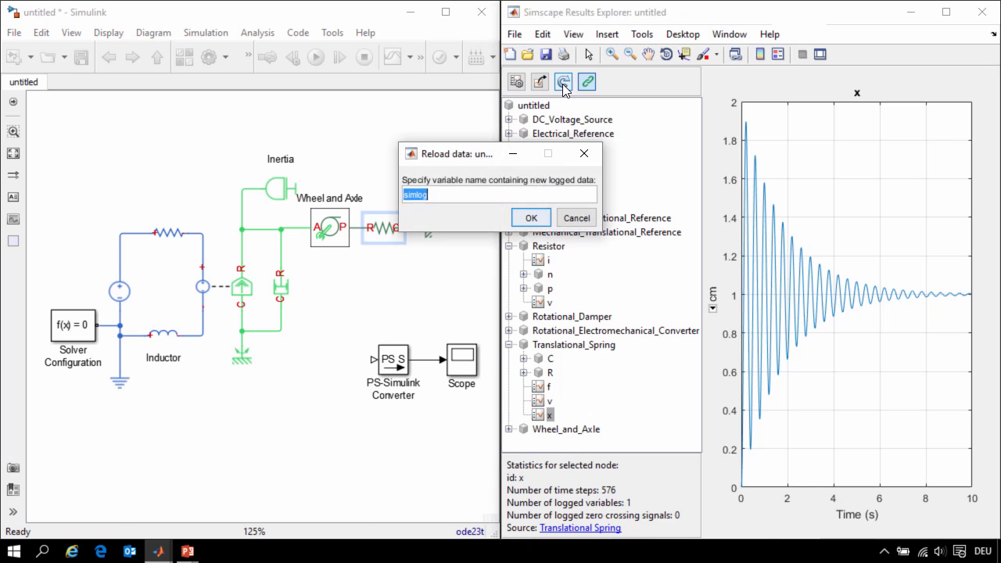
left_click(531, 217)
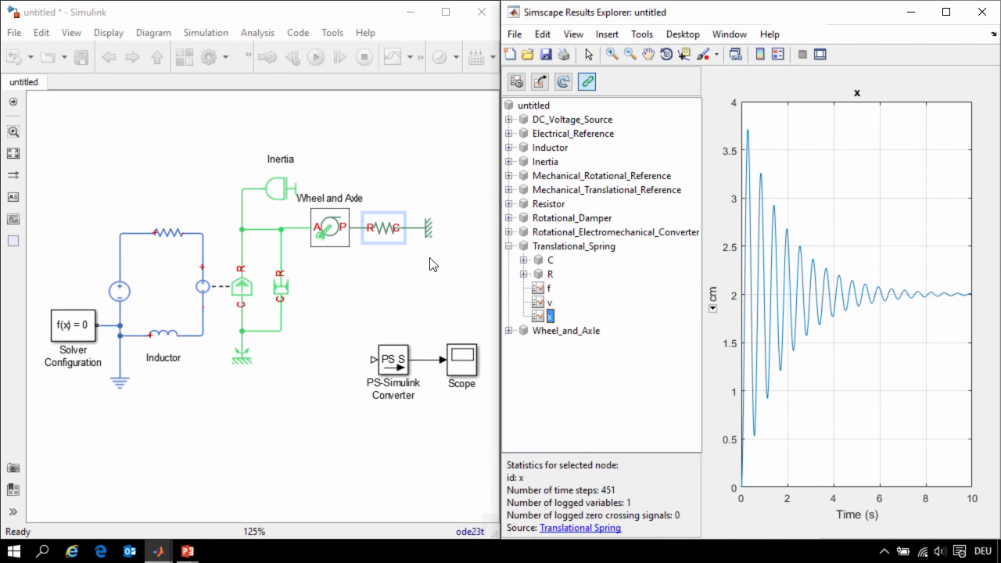
- Move the wheel, spring and translational reference aside and add a rotational motion sensor on the shaft line beside the damper
left_click(394, 234)
left_click_drag(326, 174, 429, 244)
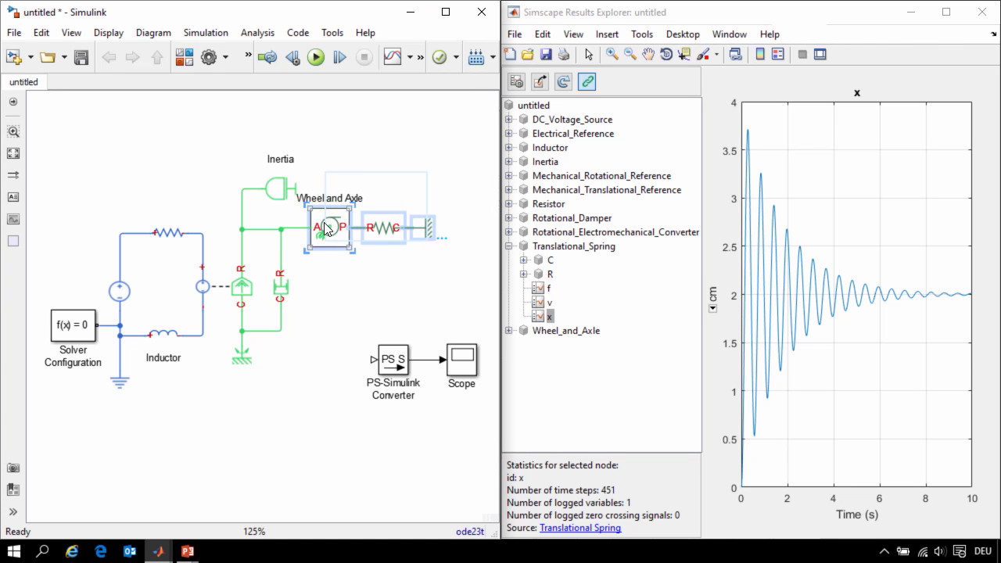
left_click_drag(327, 226, 320, 268)
type("Moti")
key("Return")
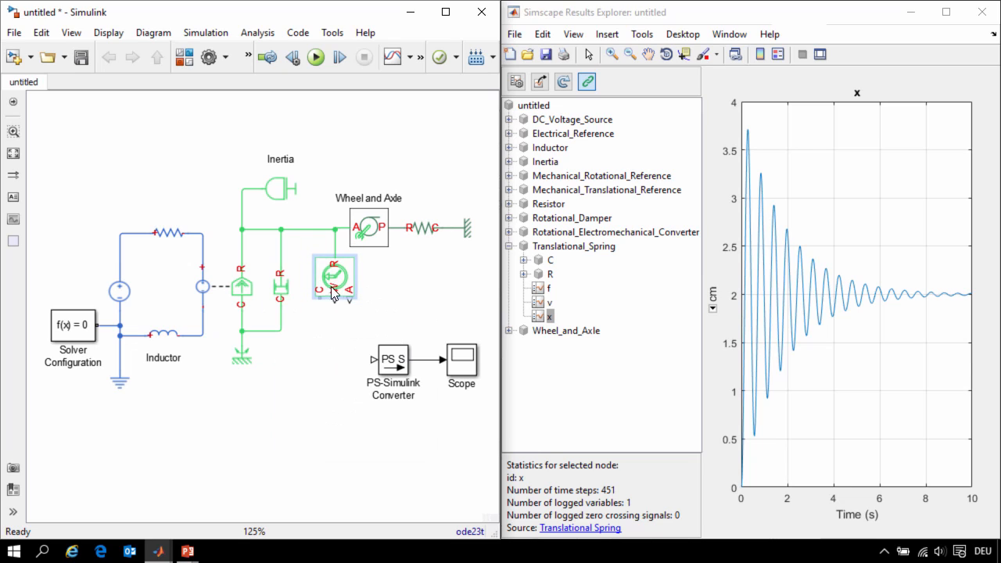
- Connect the motion sensor's C port to the rotational reference line and its A port to the PS-Simulink Converter
left_click_drag(315, 309, 282, 330)
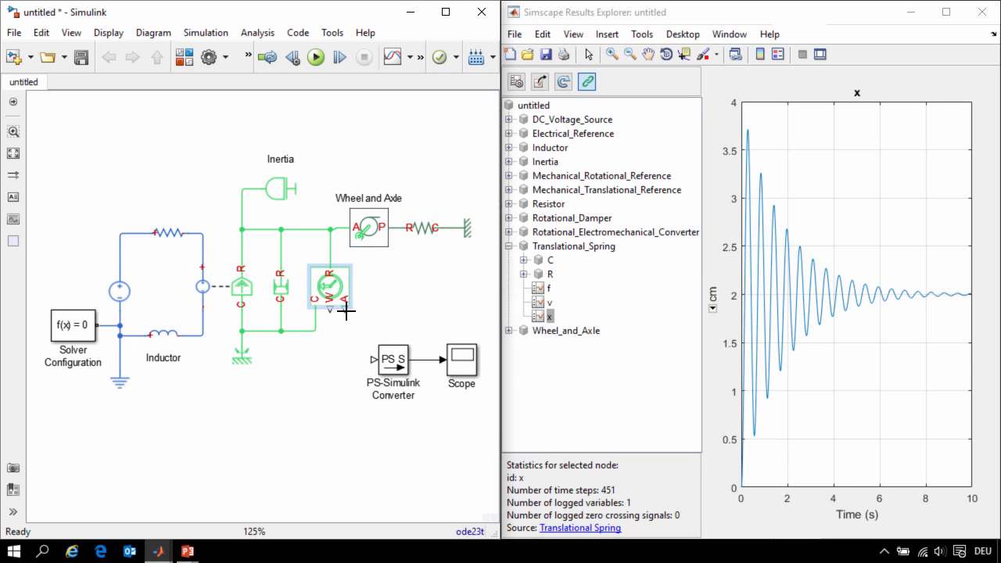
left_click_drag(344, 321, 368, 358)
left_click(348, 332)
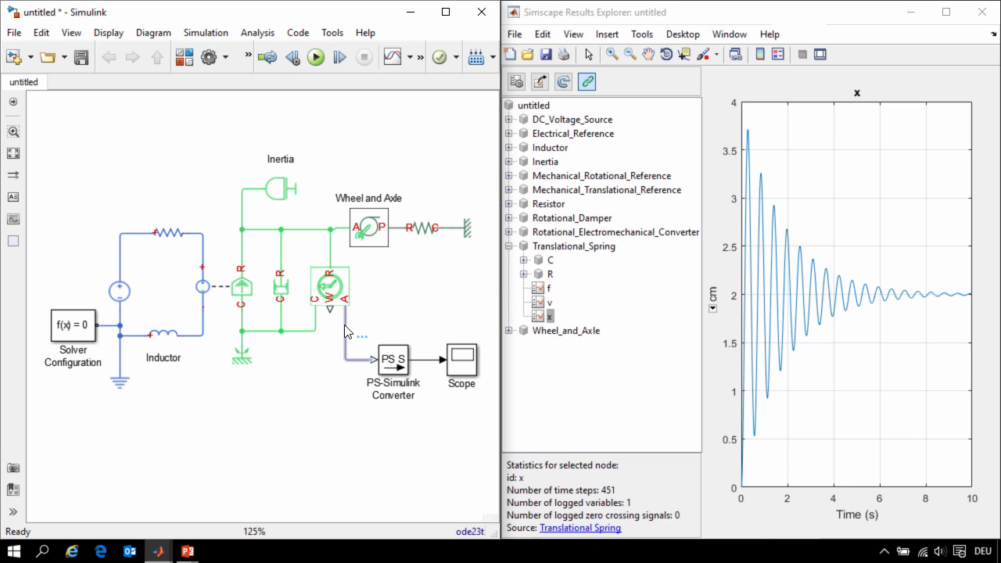
- Set the PS-Simulink Converter's output signal unit to deg
double_click(397, 365)
double_click(554, 435)
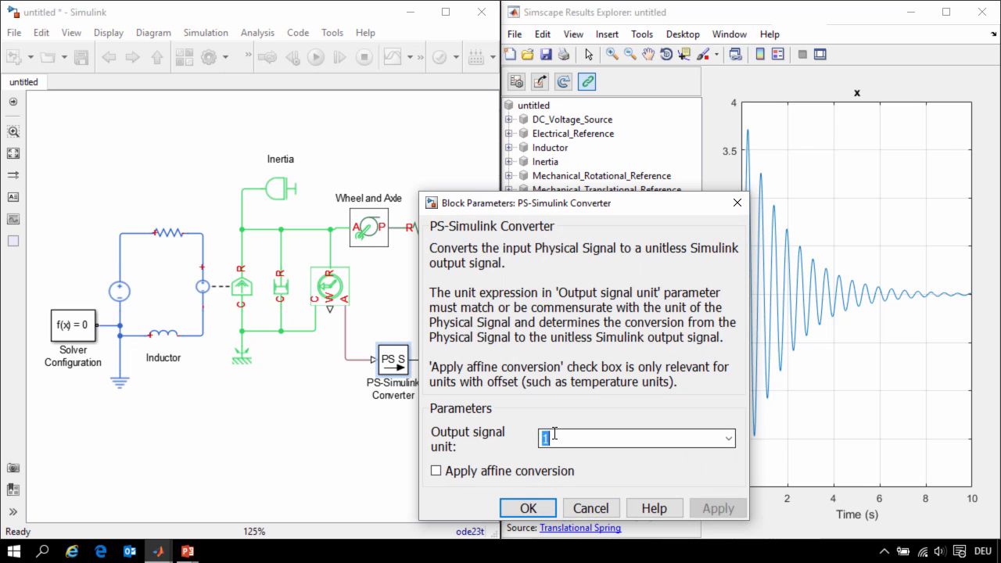
type("deg")
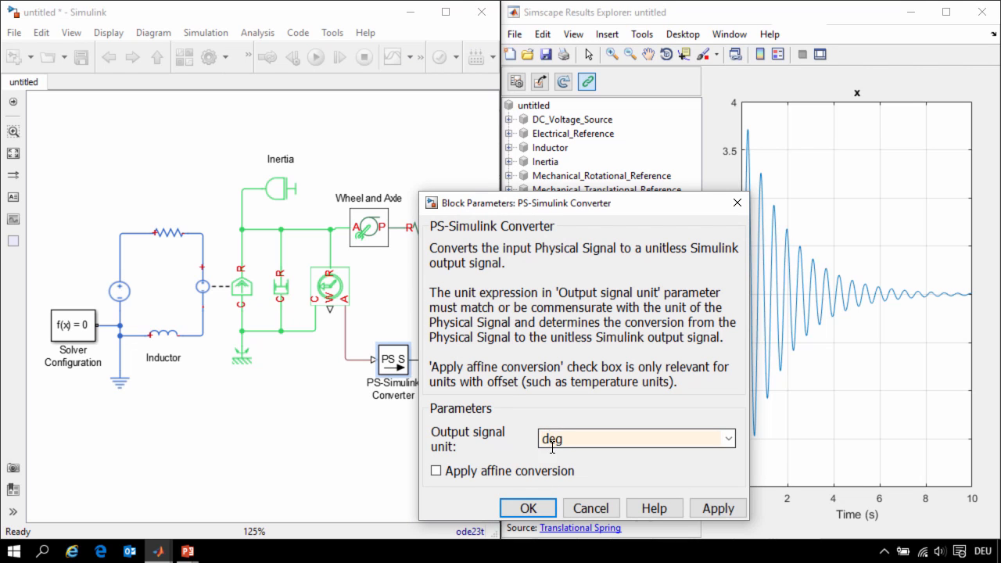
left_click(549, 508)
- Open the Scope and run the simulation to plot the measured shaft angle
left_click(465, 369)
double_click(465, 368)
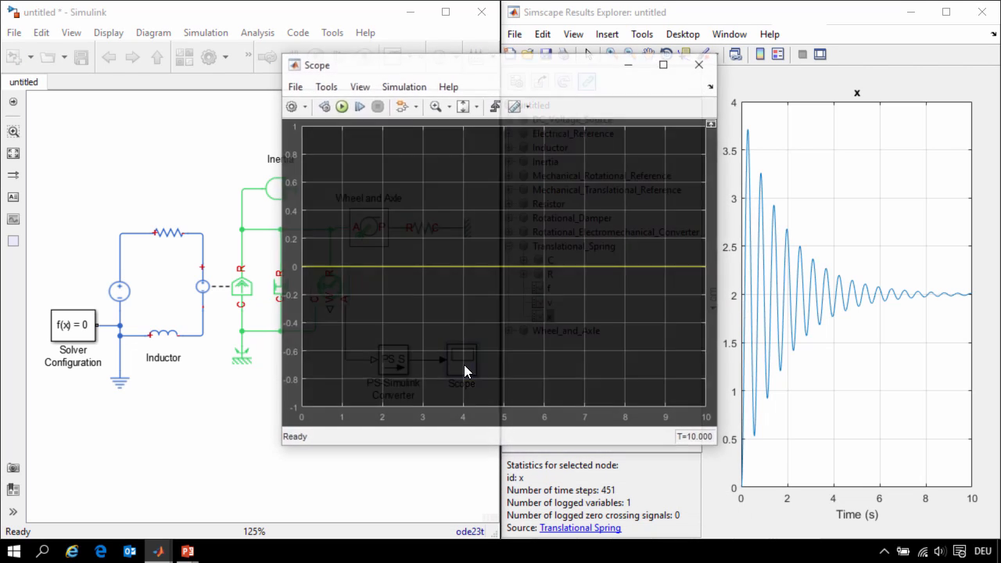
left_click(342, 111)
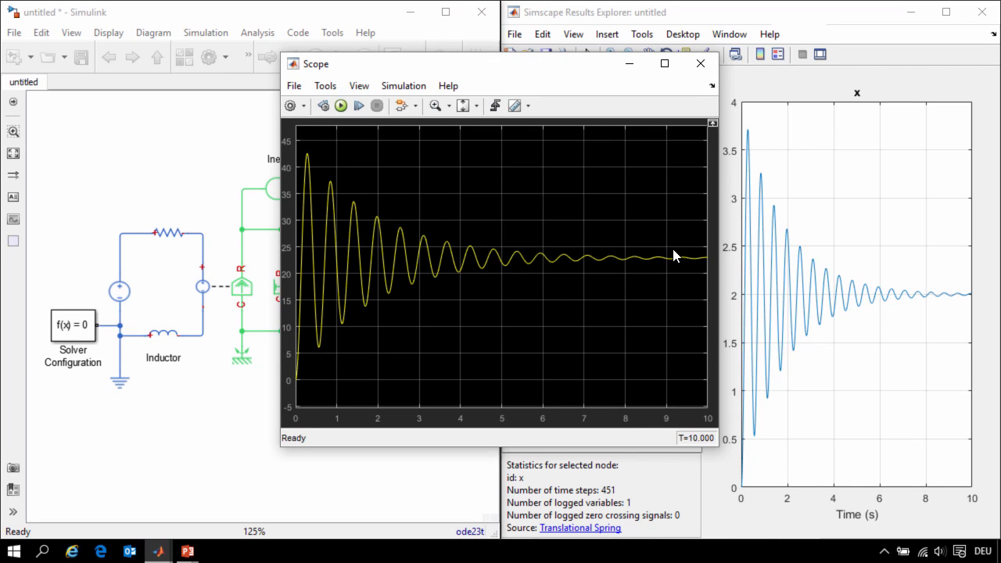
- Bring the model and the Simscape Results Explorer back in front of the Scope window
left_click(360, 15)
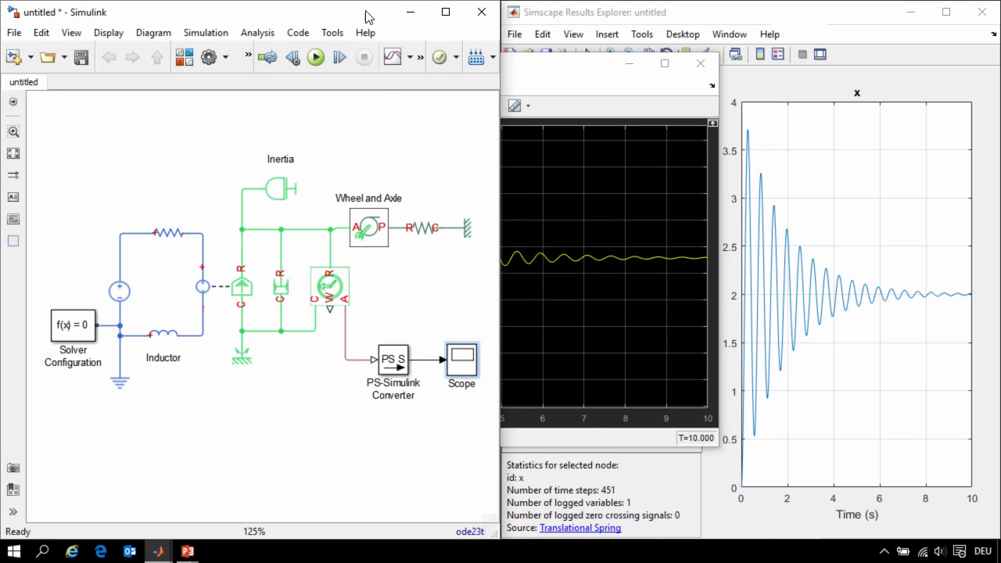
left_click(649, 22)
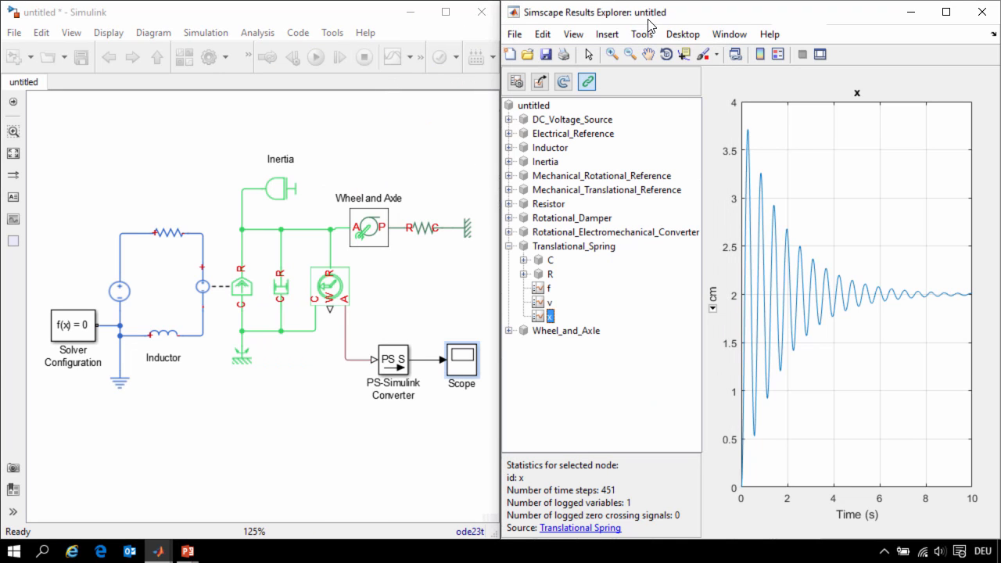
left_click(262, 328)
left_click(723, 262)
key("alt+Tab")
key("alt+Tab")
key("alt+Tab")
key("alt+Tab")
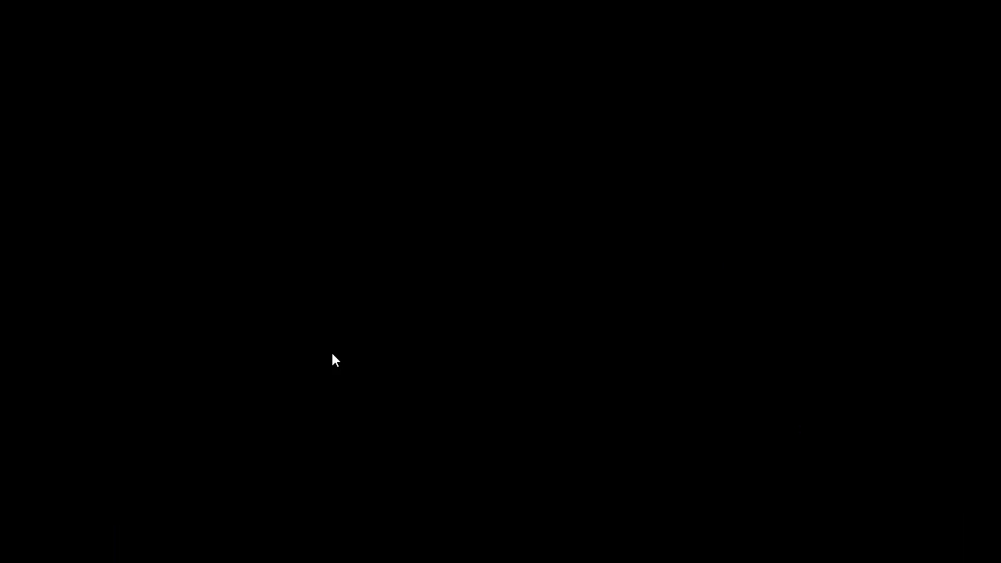
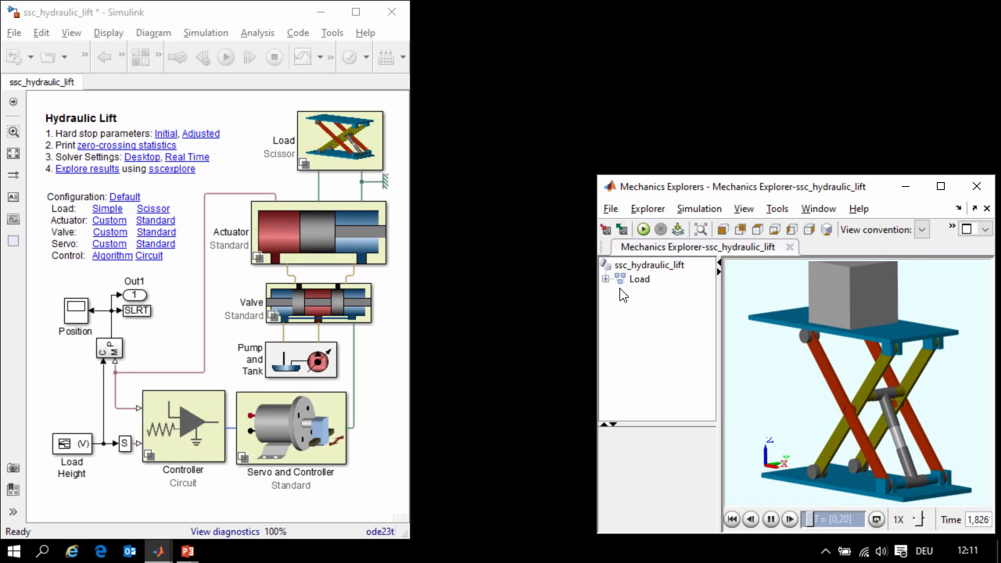
- Open the hydraulic lift's Position scope and inspect the Actuator's Standard variant, returning to the top level of the model
left_click(72, 317)
double_click(72, 317)
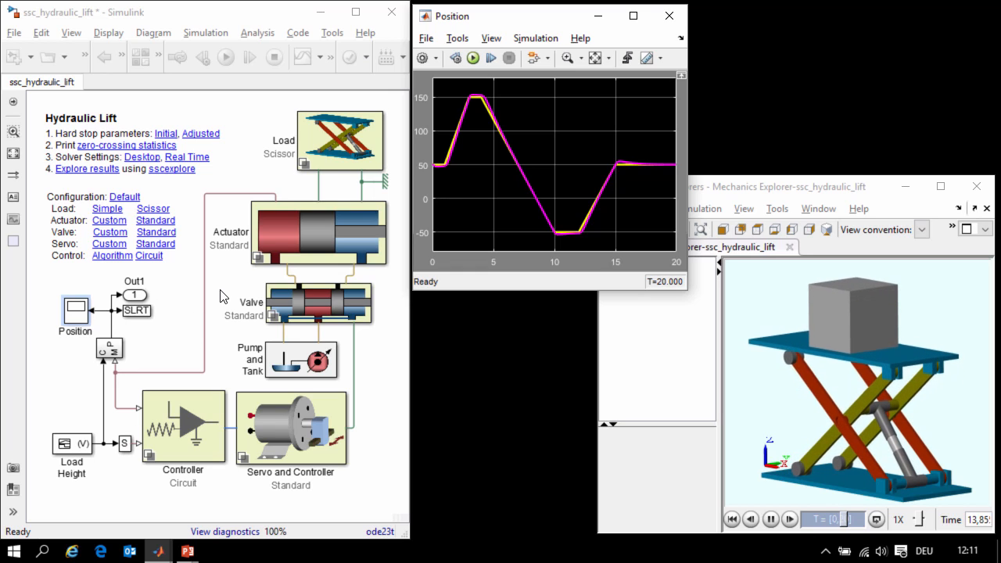
double_click(304, 255)
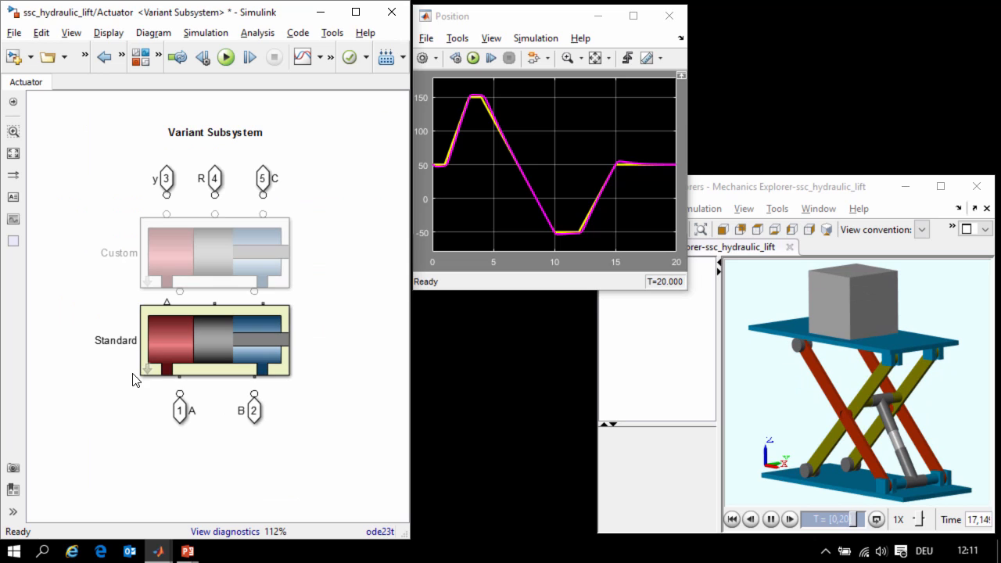
left_click(146, 369)
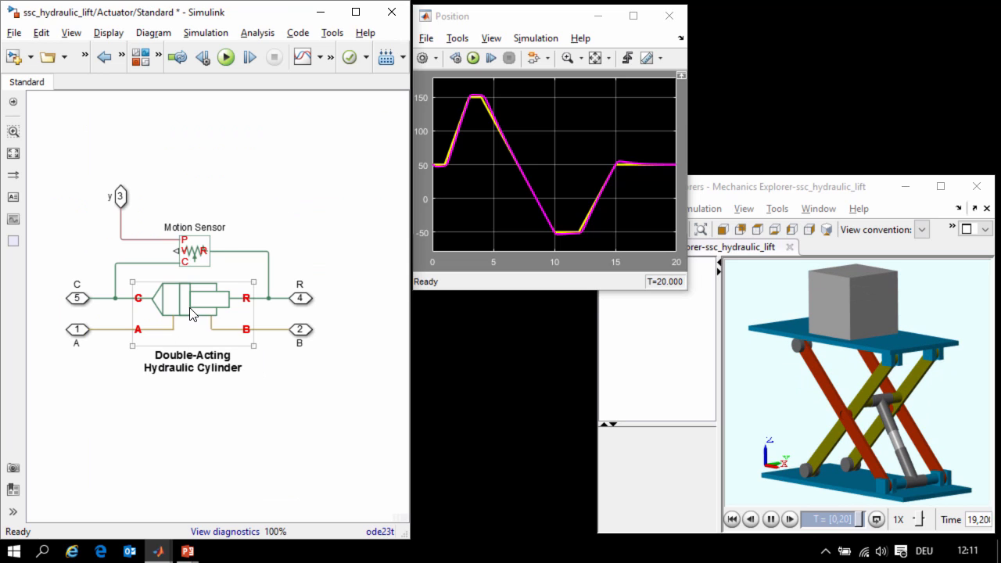
key("Escape")
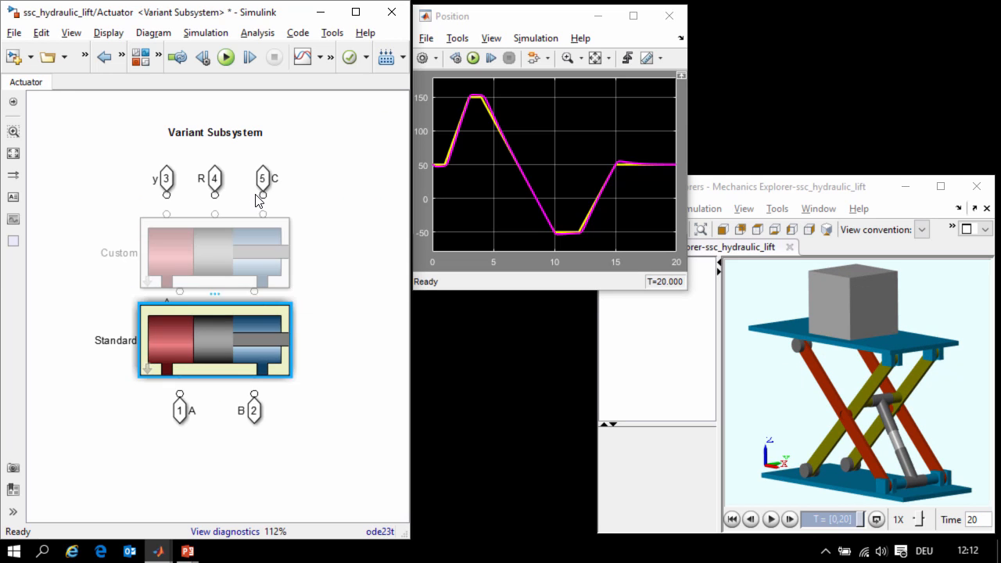
key("Escape")
- Inspect the Standard variant inside Servo and Controller, including its Rack & Pinion block, and return to the top level
double_click(288, 420)
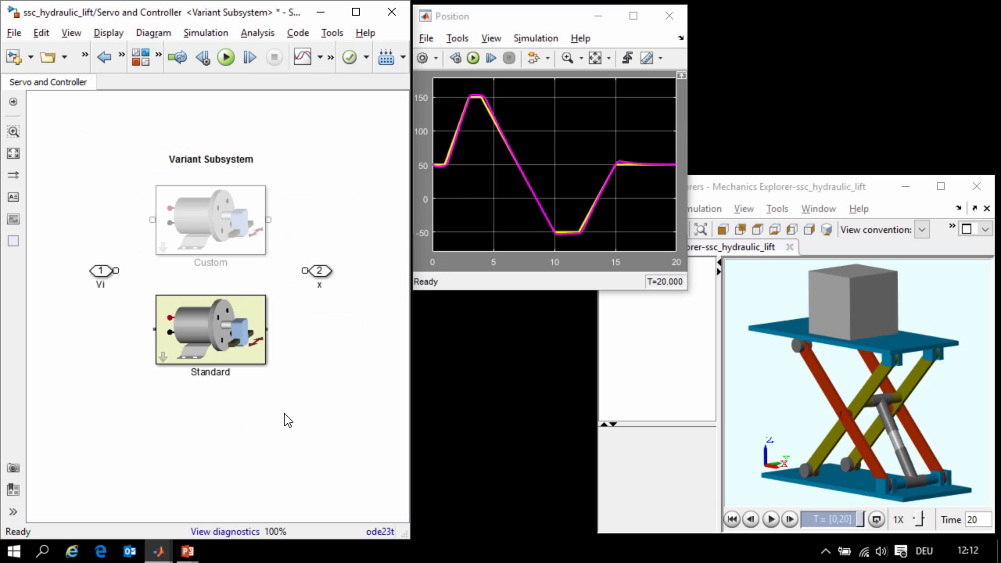
left_click(163, 357)
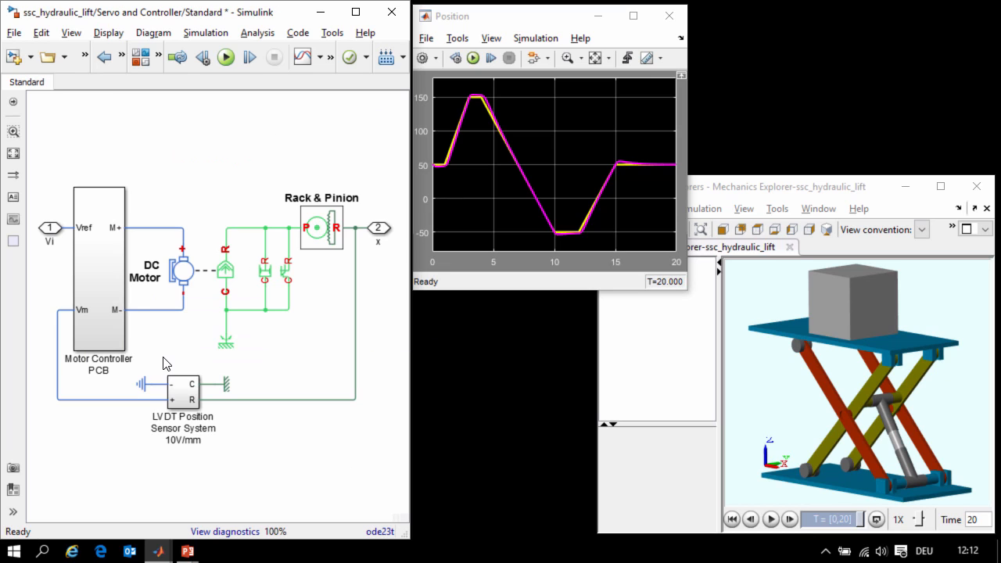
left_click(324, 244)
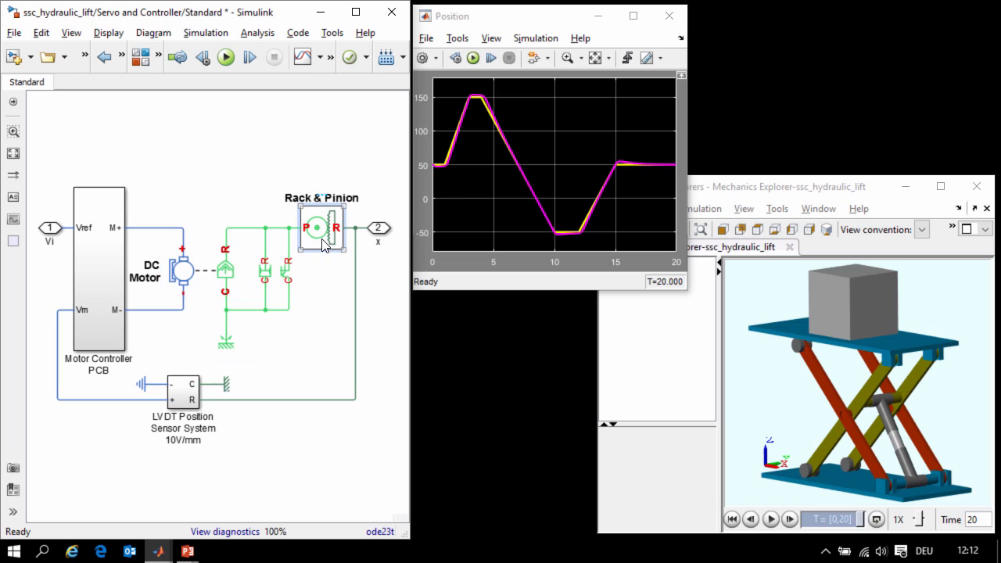
left_click(322, 297)
key("Escape")
key("Escape")
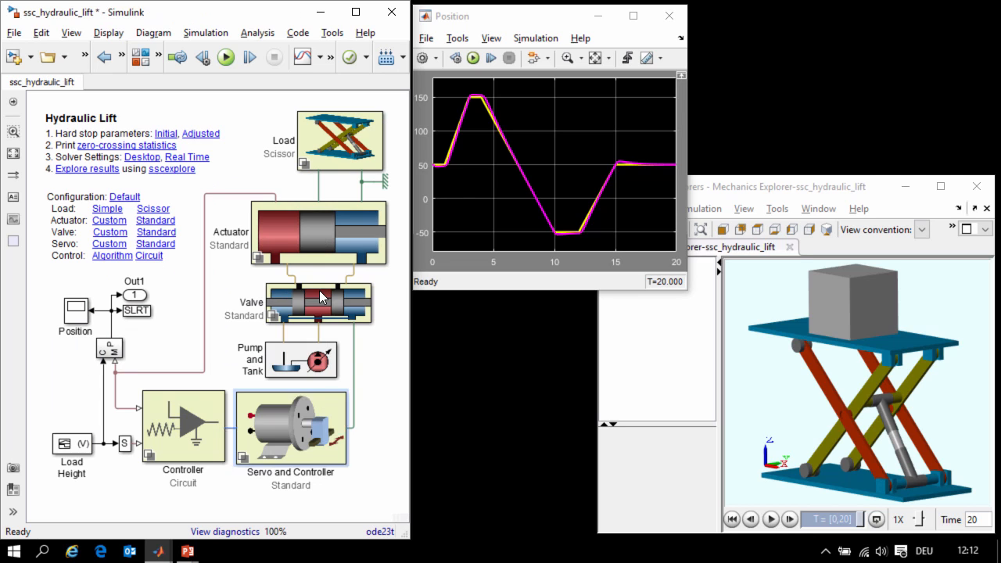
- Switch to the MATLAB Editor window containing the Test_RT_Model.m script
key("alt+Tab")
key("alt+Tab")
key("alt+Tab")
key("alt+Tab")
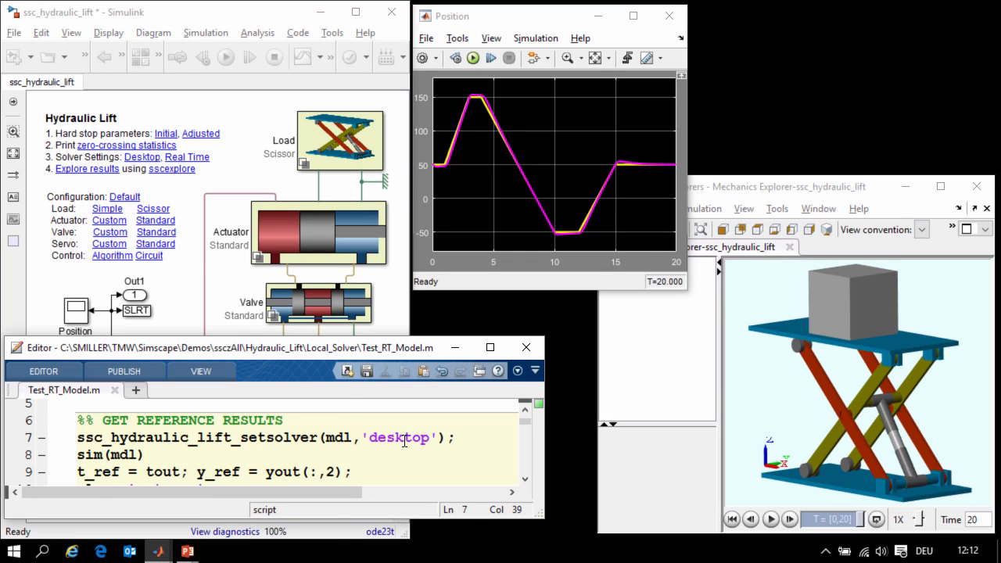
- Run the script sections that simulate with the desktop and realtime solver settings and plot the reference and fixed-step results together
key("ctrl+shift+Return")
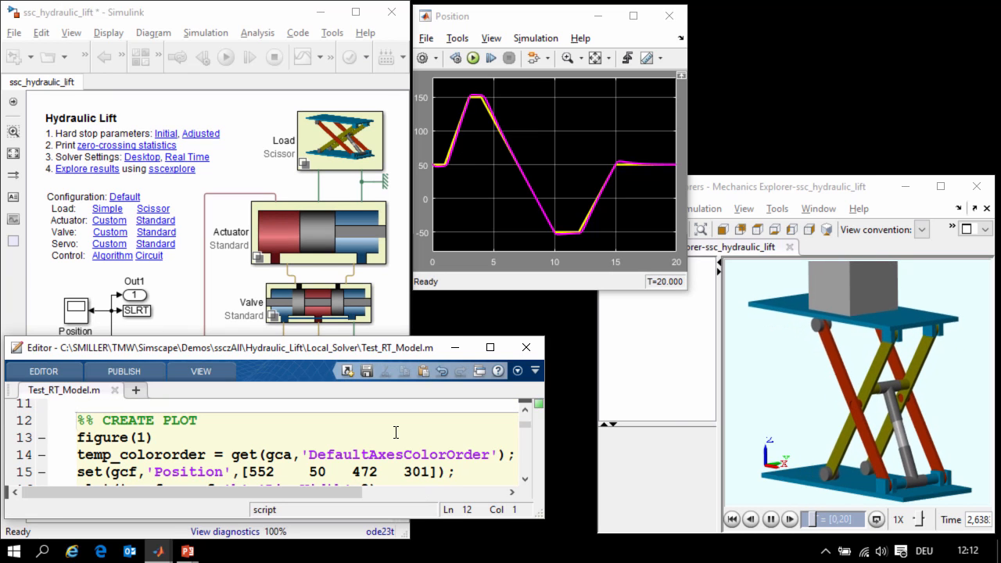
key("ctrl+shift+Return")
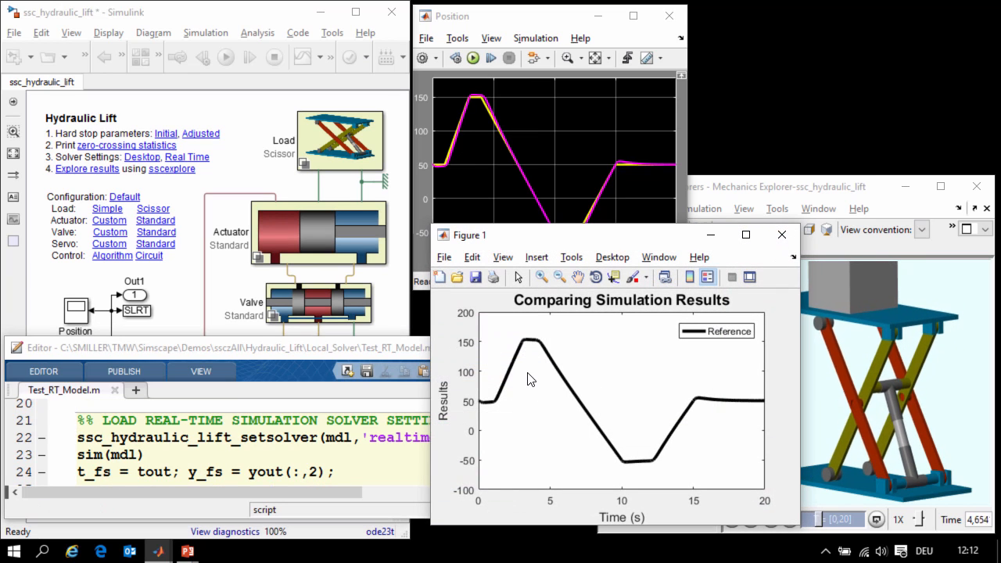
left_click(362, 435)
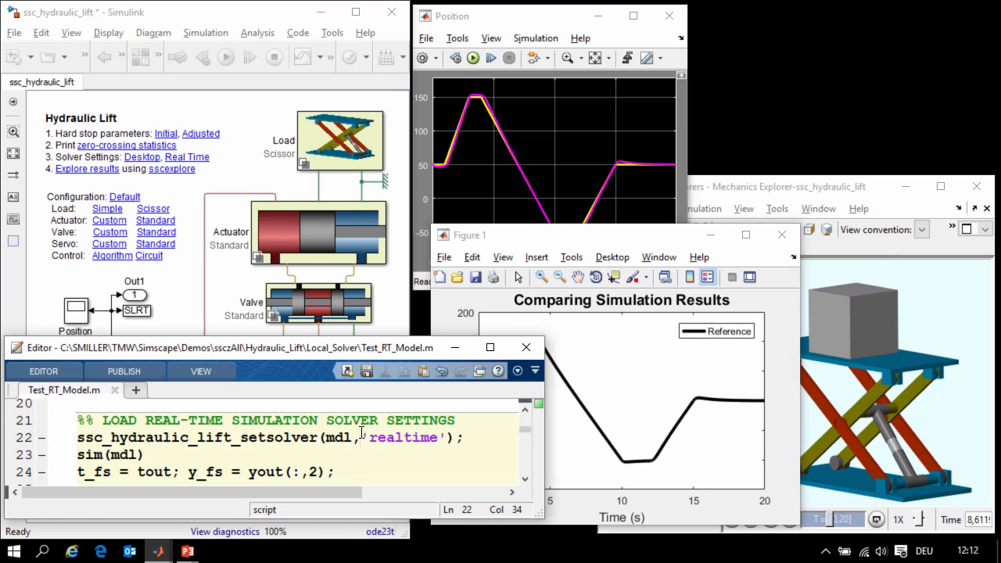
key("ctrl+shift+Return")
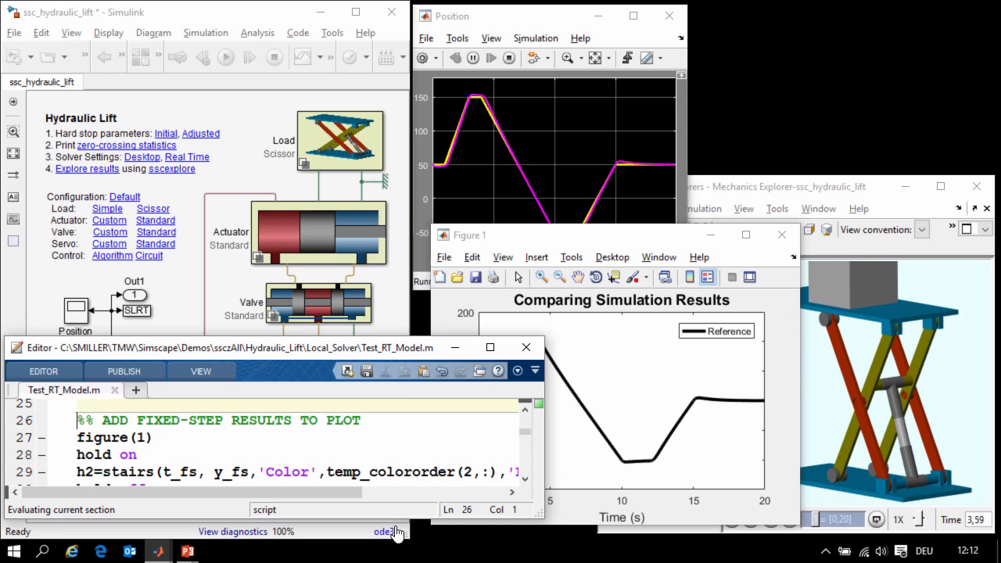
left_click(421, 447)
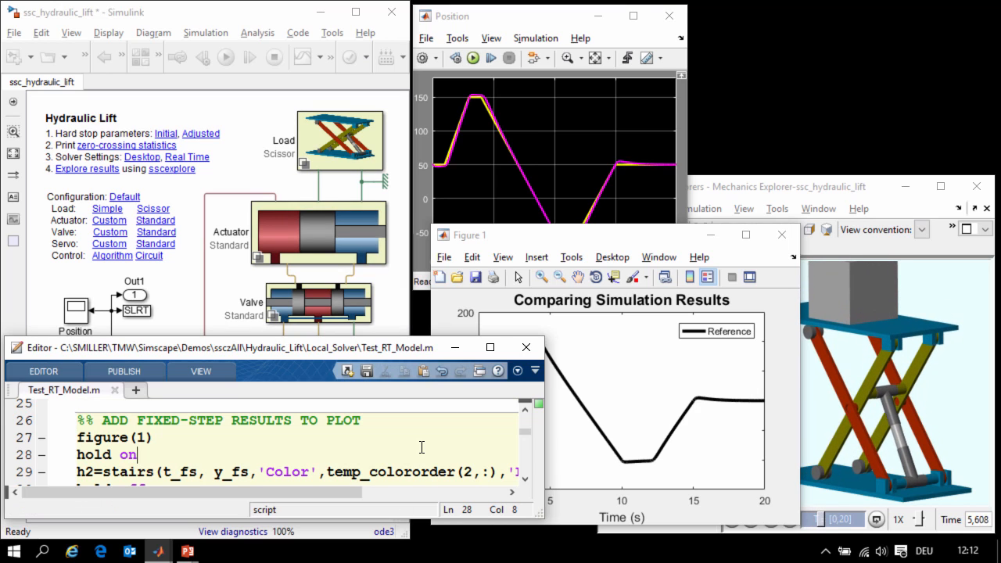
key("ctrl+shift+Return")
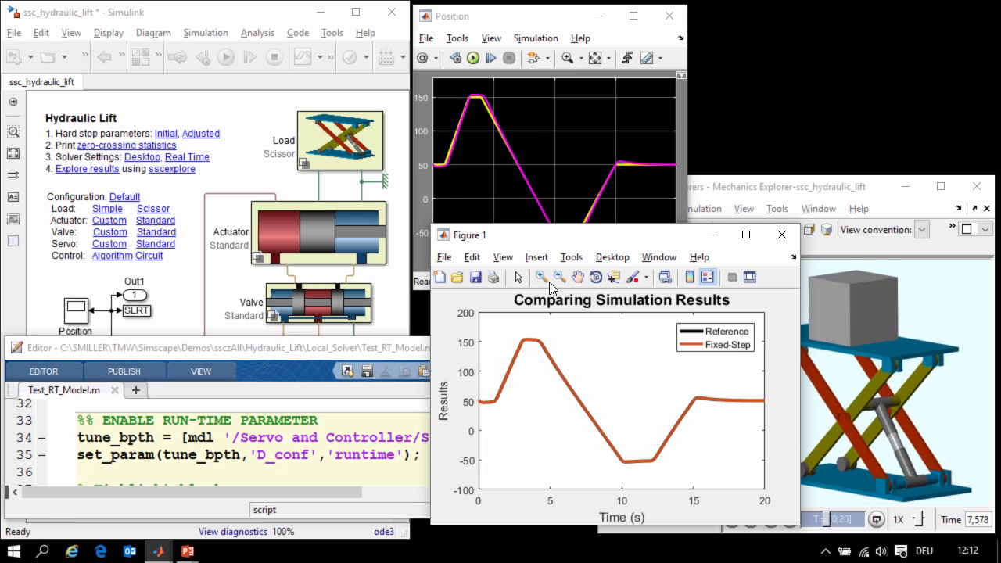
- Zoom in on the comparison plot around 3.08 to 3.096 s to examine the reference and fixed-step curves
left_click(542, 277)
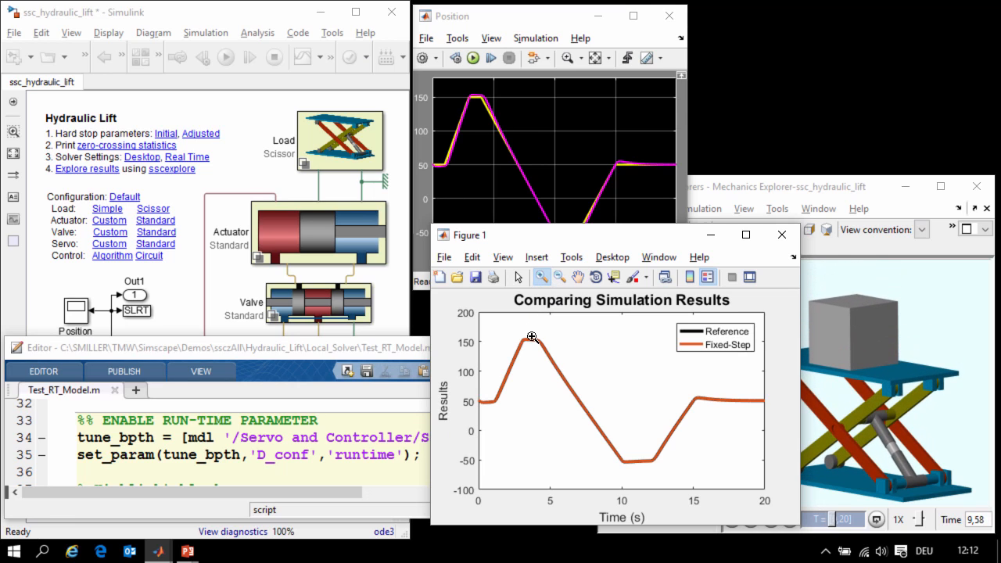
left_click_drag(532, 337, 520, 348)
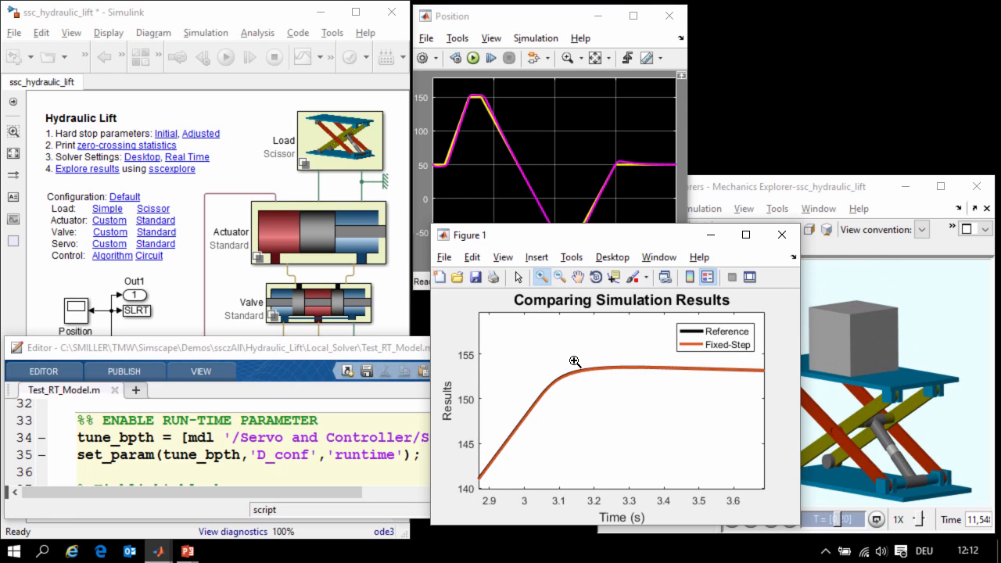
left_click_drag(574, 371, 548, 392)
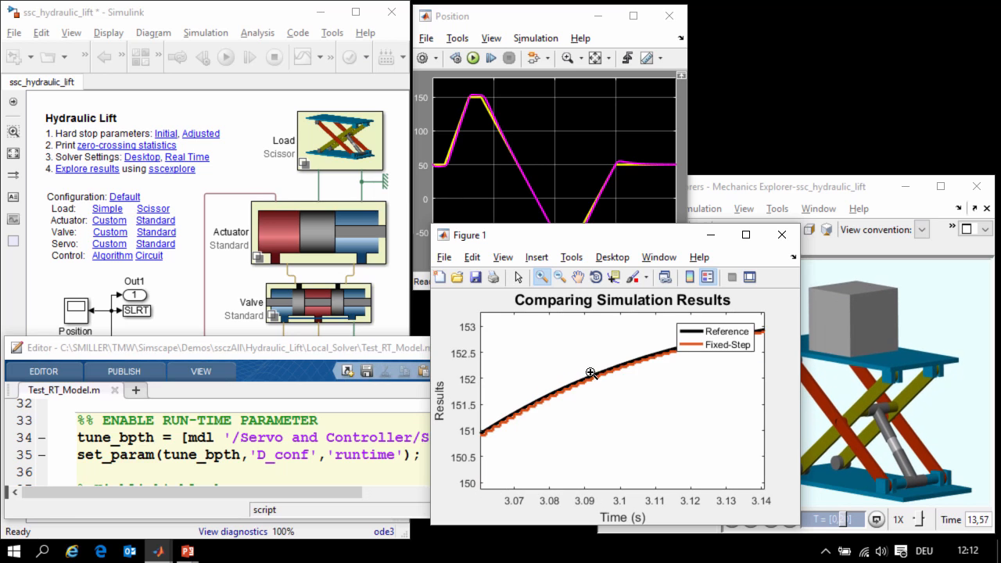
left_click_drag(607, 368, 550, 405)
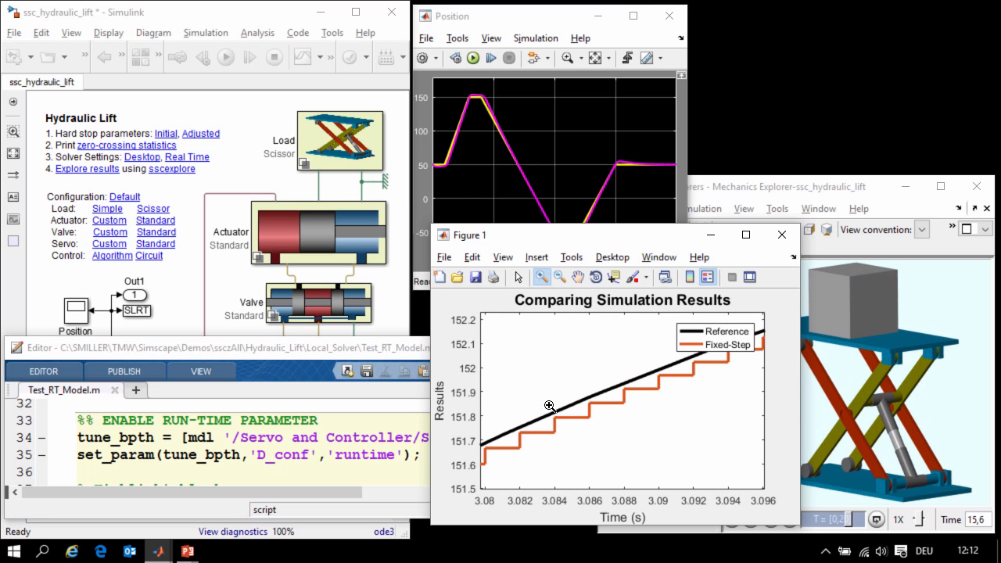
- Inspect the Solver Configuration block inside Pump and Tank without changing it, and return to the top level of the model
left_click(217, 286)
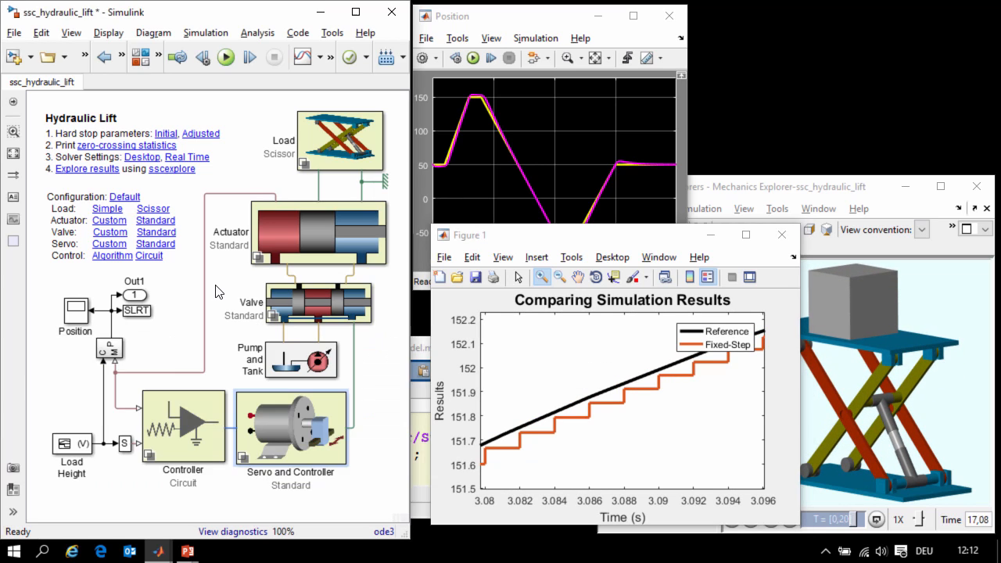
double_click(295, 360)
double_click(310, 345)
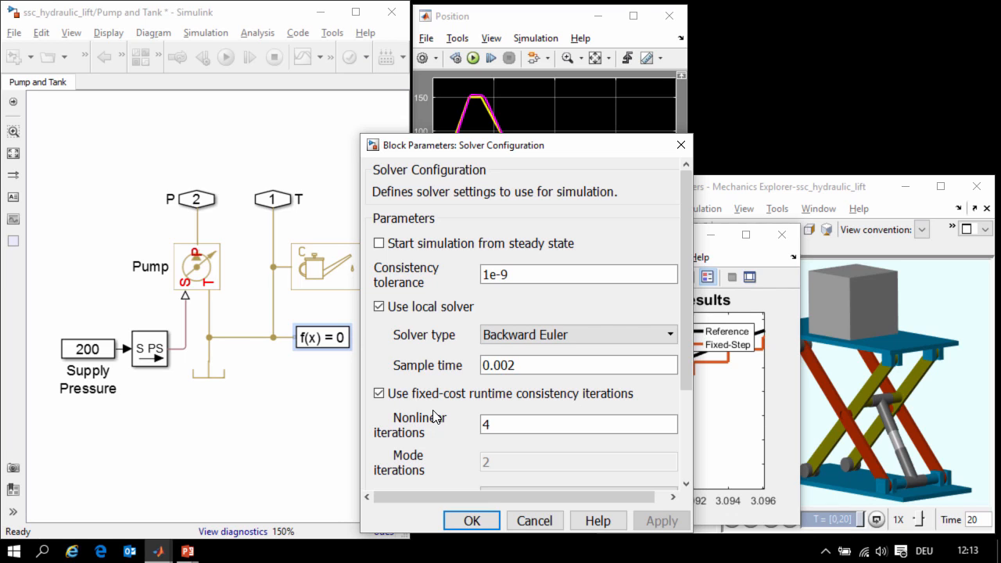
left_click(523, 521)
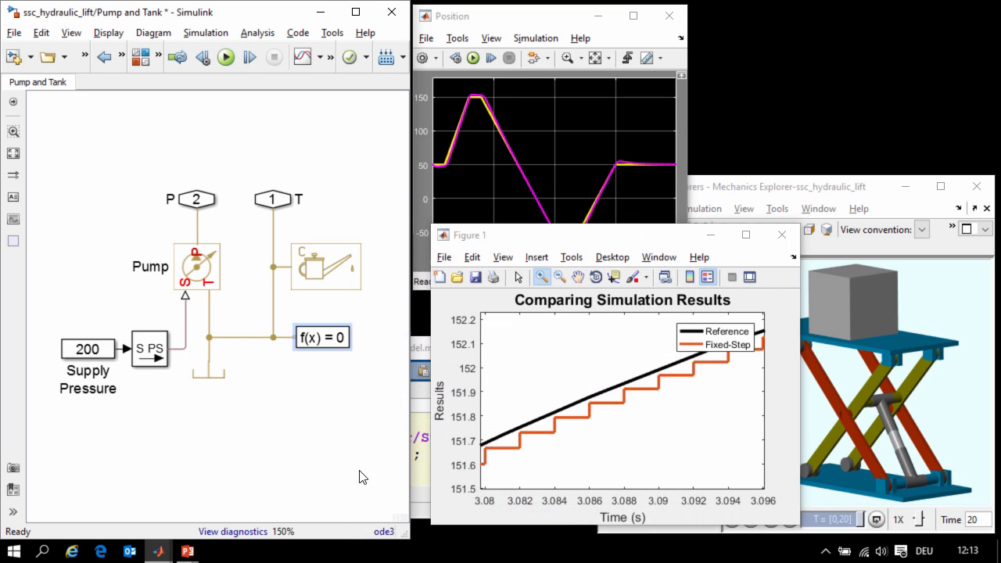
key("Escape")
- Bring the Command Window forward and highlight the second simulation's elapsed time
key("alt+Tab")
key("alt+Tab")
key("alt+Tab")
key("alt+Tab")
key("alt+Tab")
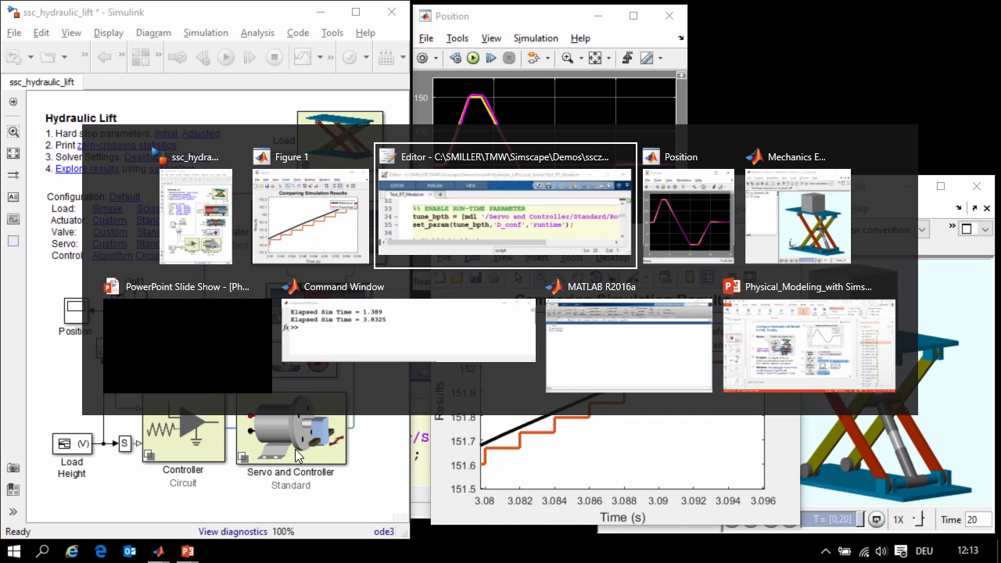
key("alt+Tab")
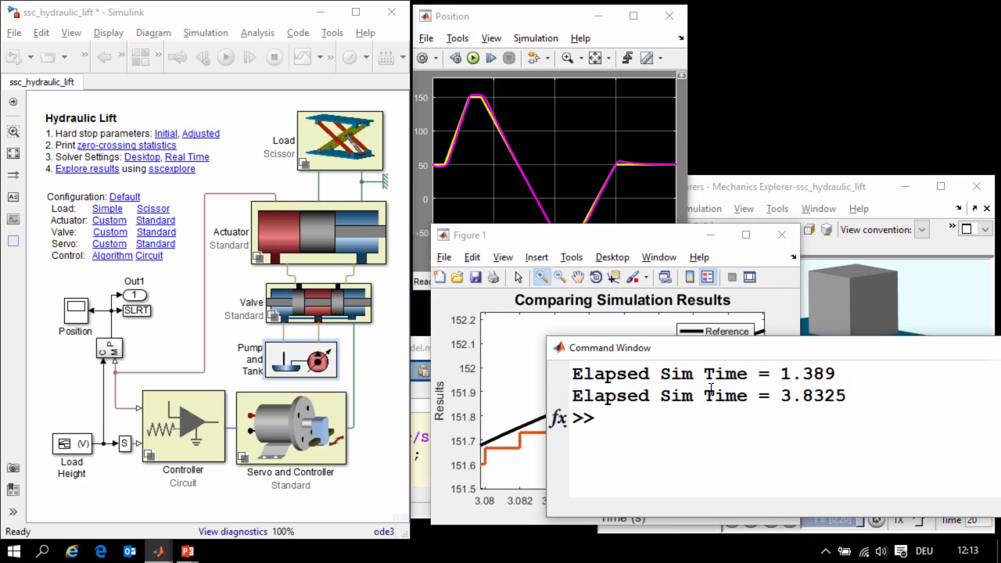
left_click_drag(849, 395, 784, 395)
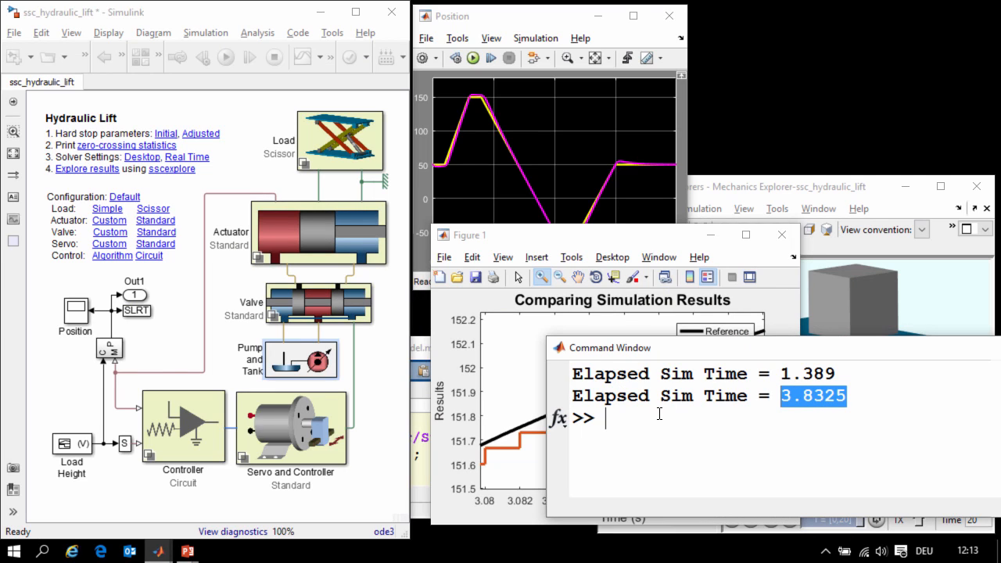
- Return to Test_RT_Model.m and run the ENABLE RUN-TIME PARAMETER section, setting the damper's D_conf to runtime
left_click(415, 433)
left_click(419, 351)
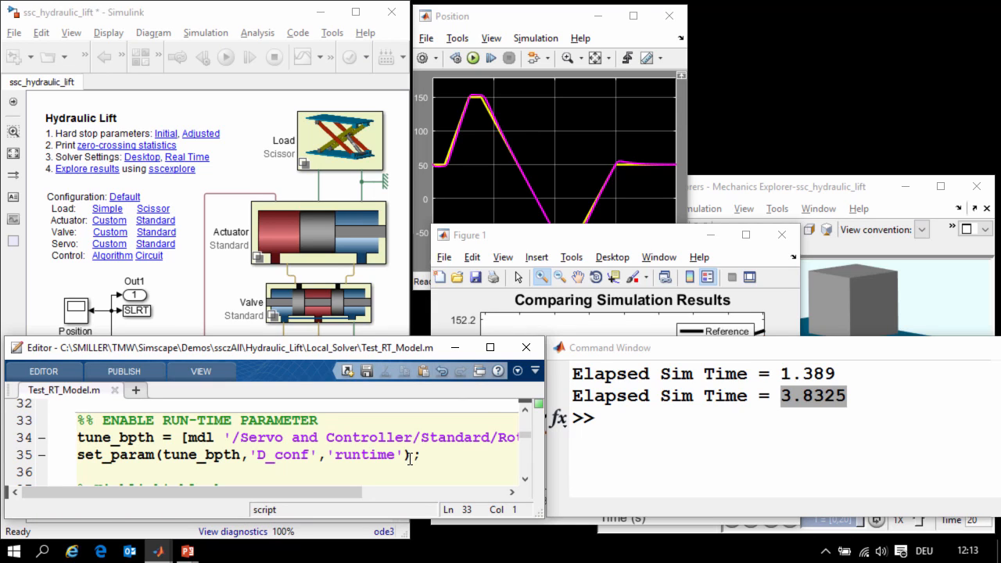
key("ctrl+shift+Return")
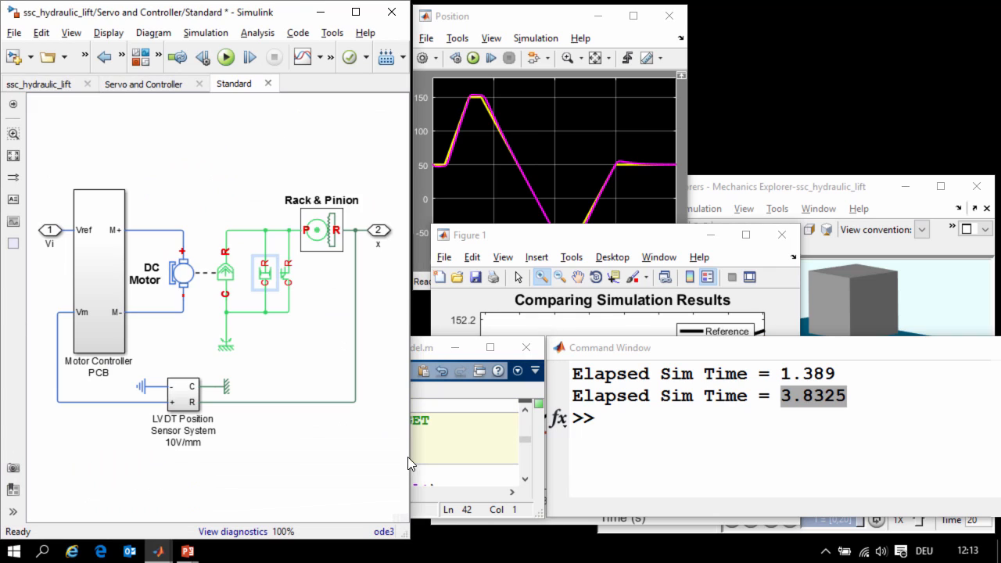
- Inspect the highlighted Rotational Damper's damping coefficient, keep it set to Run-time, and return to the top level of the model
left_click(272, 284)
double_click(269, 283)
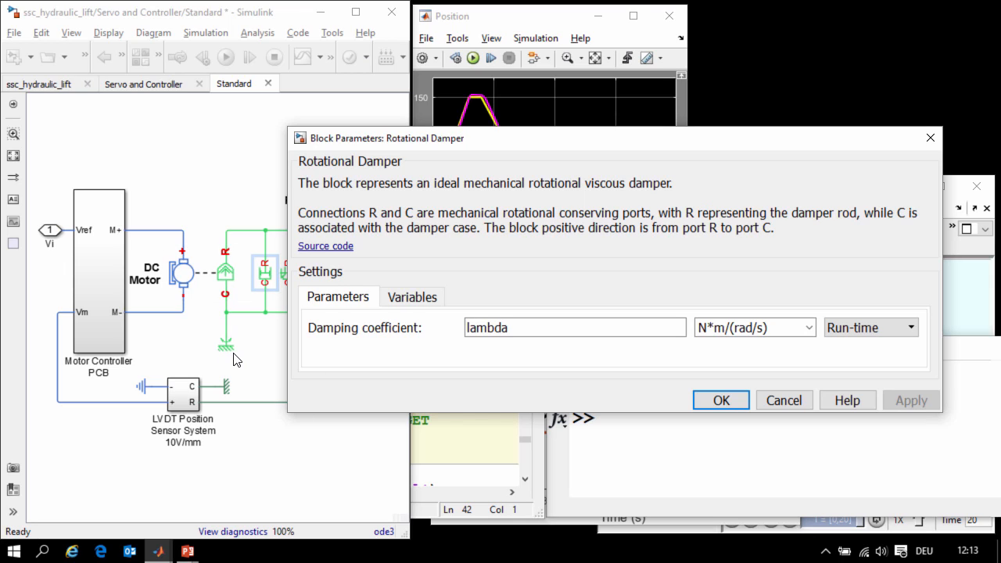
left_click(909, 327)
left_click(898, 360)
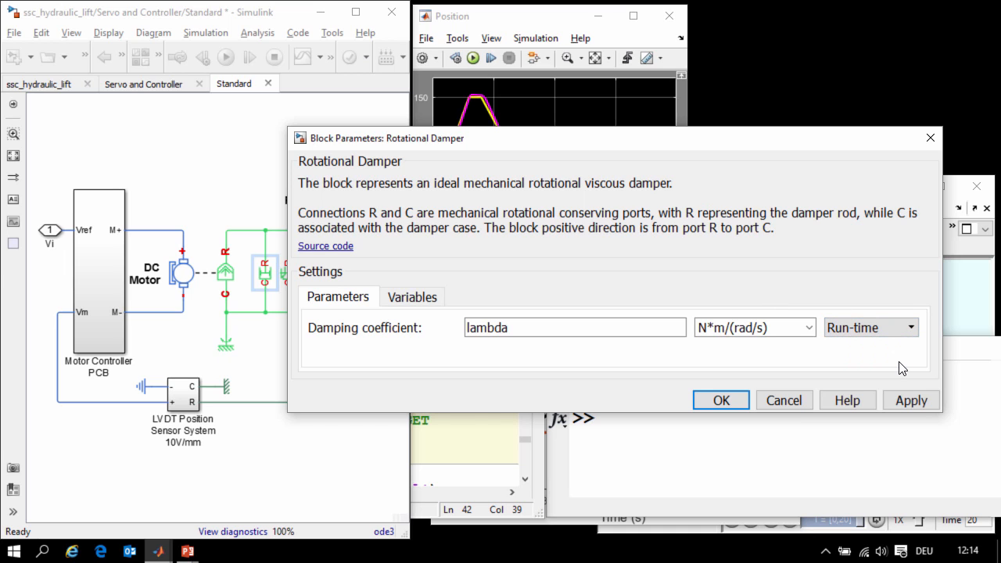
left_click(721, 401)
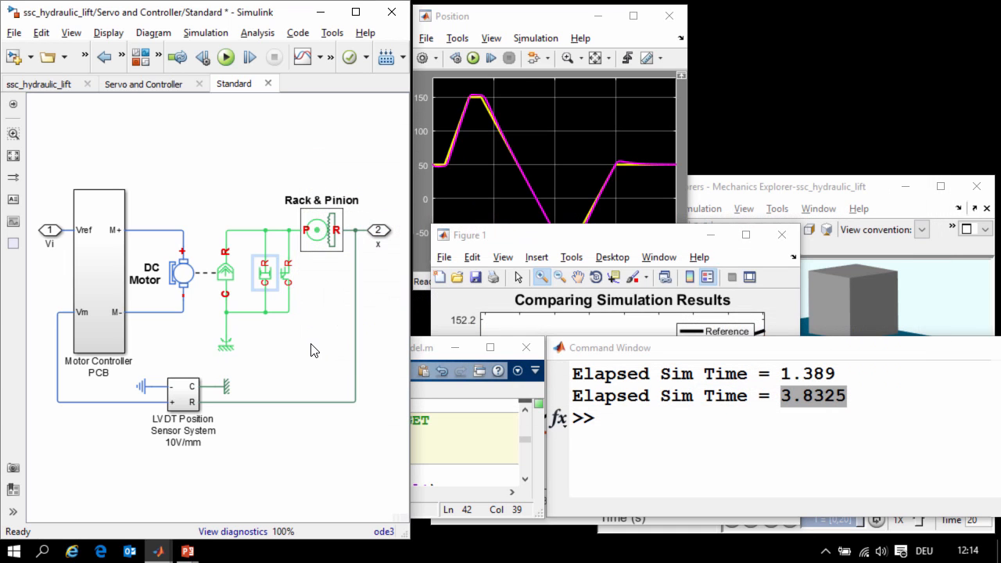
key("Escape")
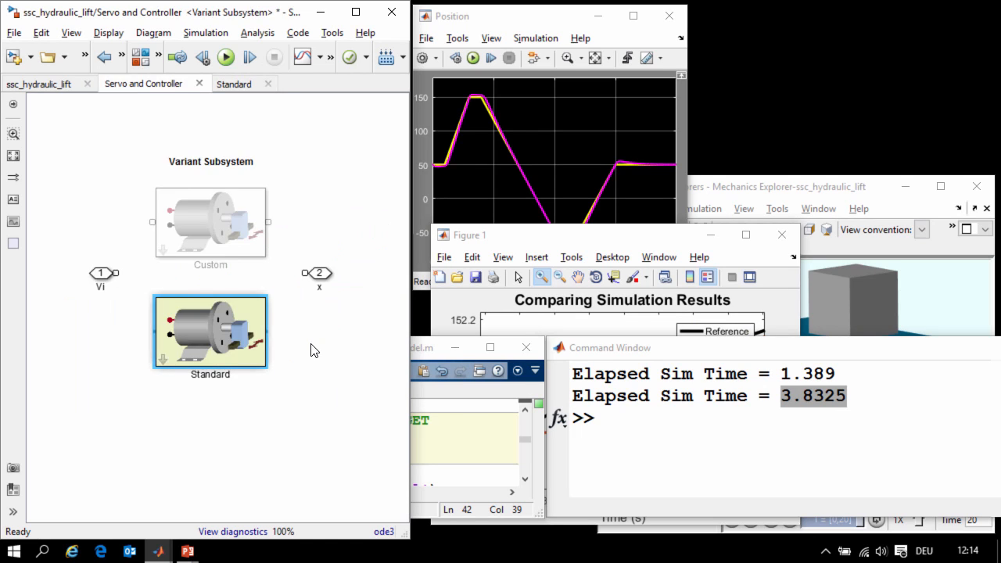
key("Escape")
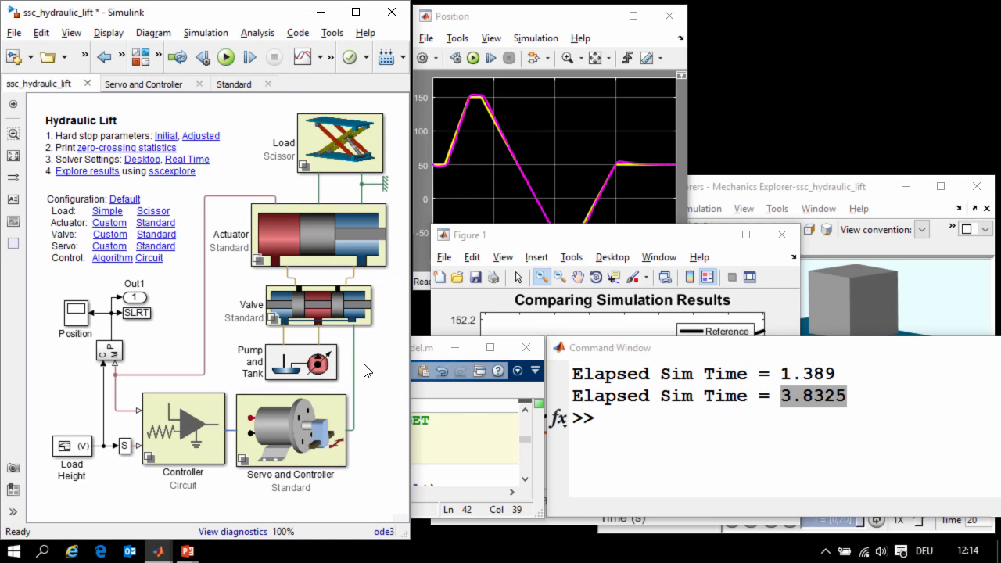
- Run the script sections that build and download the model to the real-time target and set its simulation mode to External
left_click(434, 353)
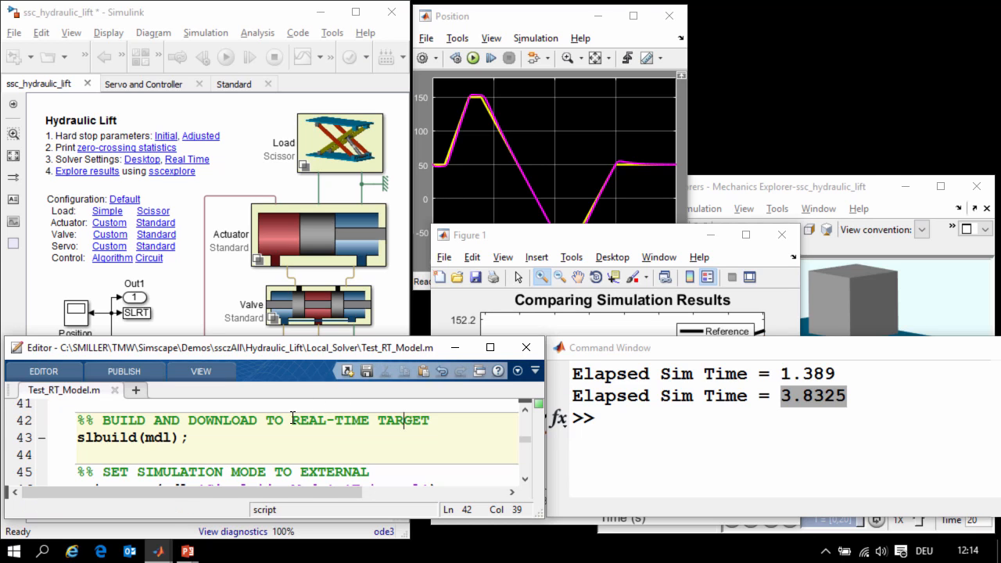
key("ctrl+shift+Return")
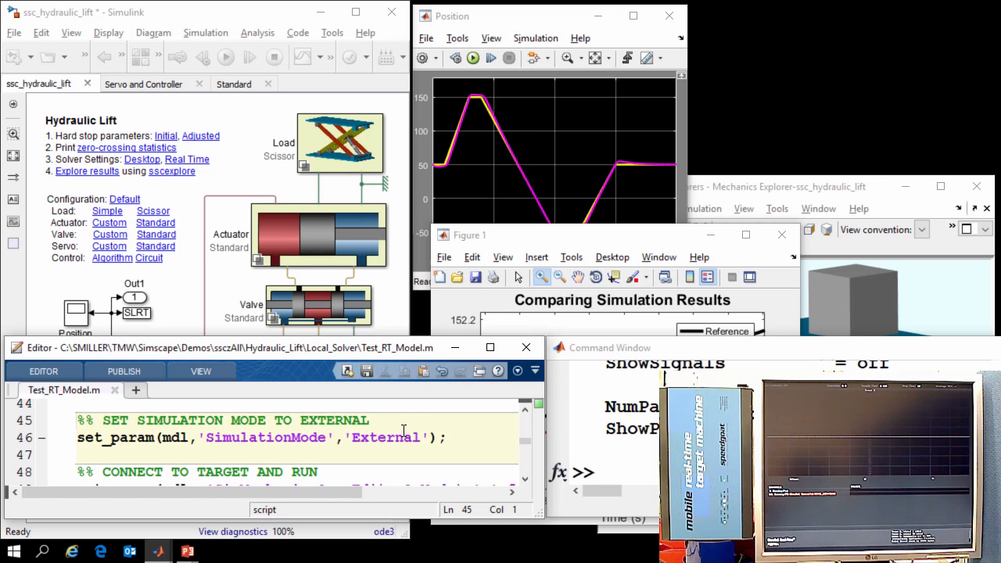
key("ctrl+shift+Return")
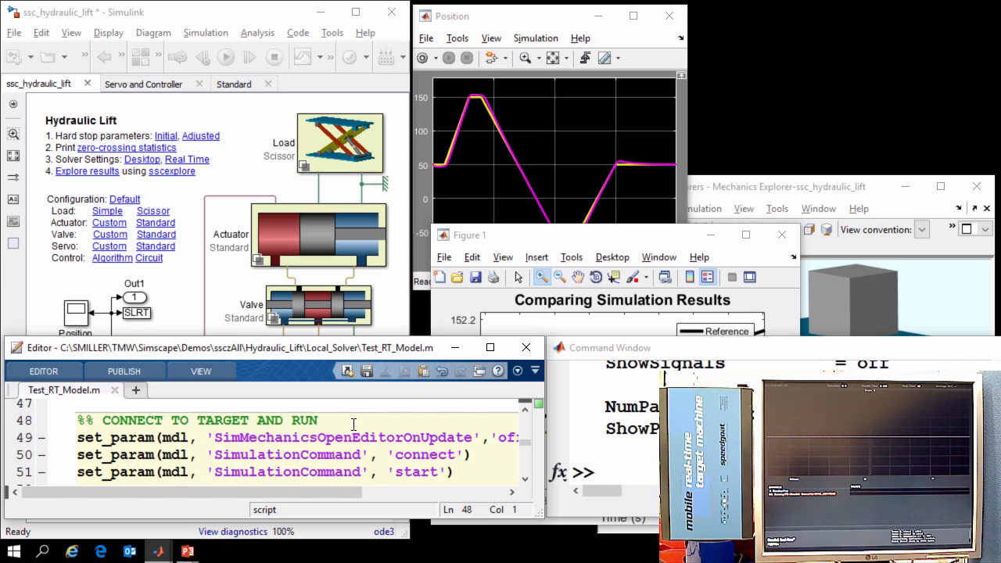
- Run the script sections that connect to the target, run the simulation there, and add the real-time results to the plot
key("ctrl+shift+Return")
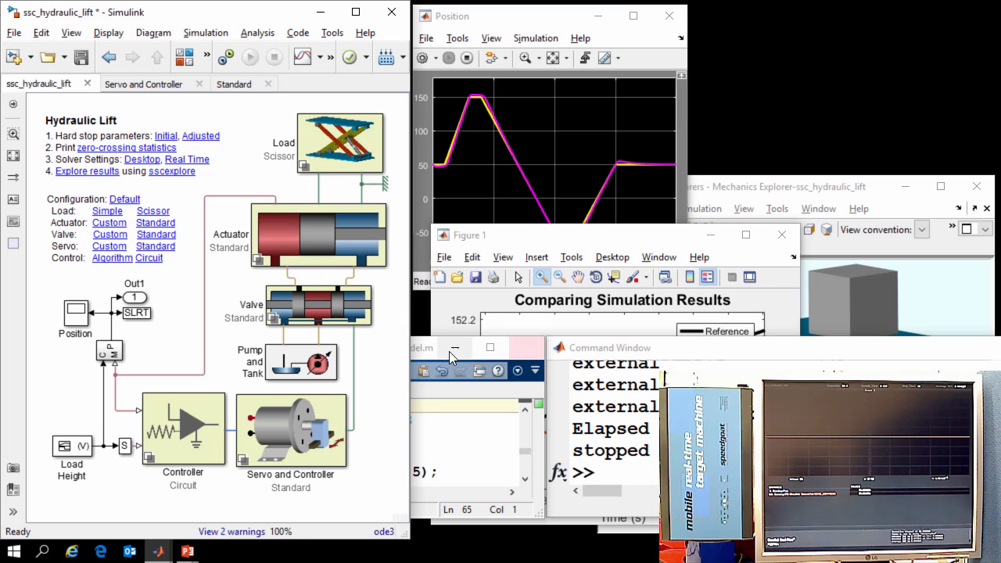
left_click(421, 350)
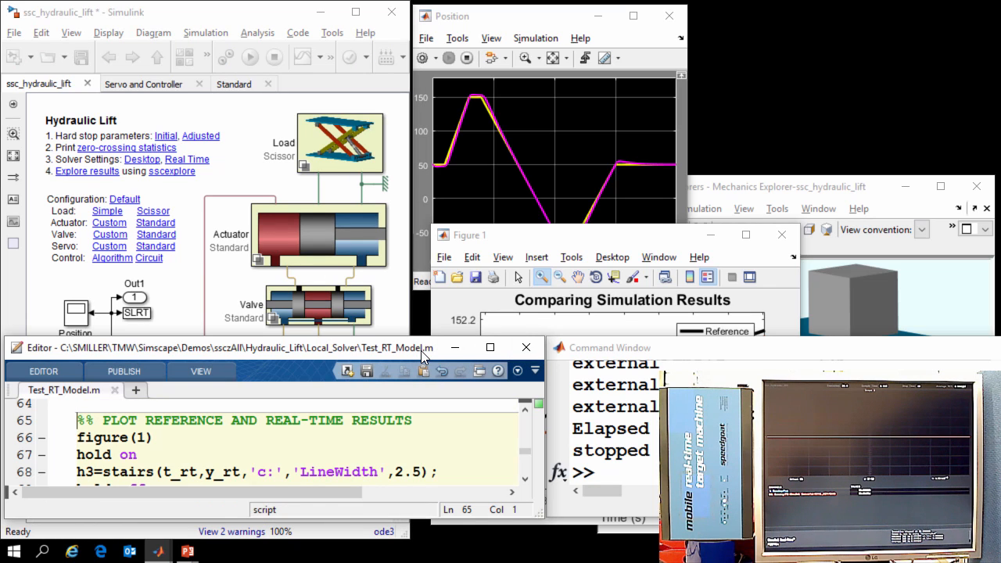
key("ctrl+shift+Return")
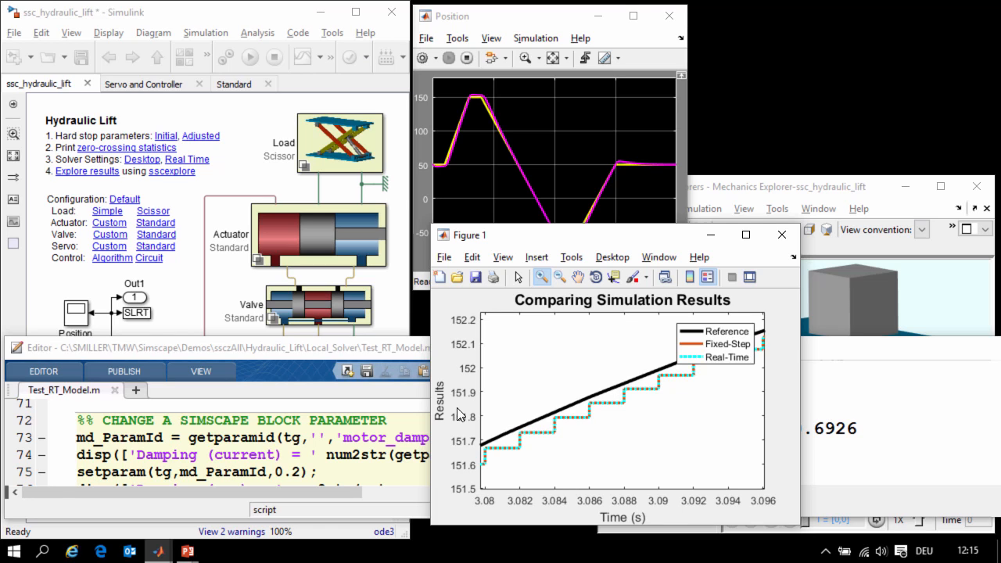
- Run the section that sets motor_damping to 0.2 on the target and check the current and new damping values in the Command Window
left_click(337, 420)
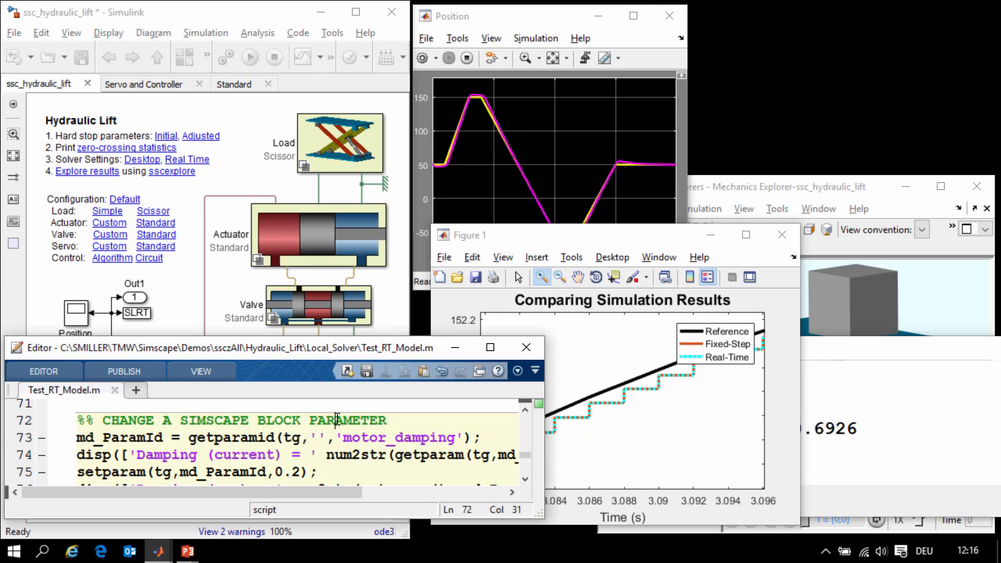
key("ctrl+shift+Return")
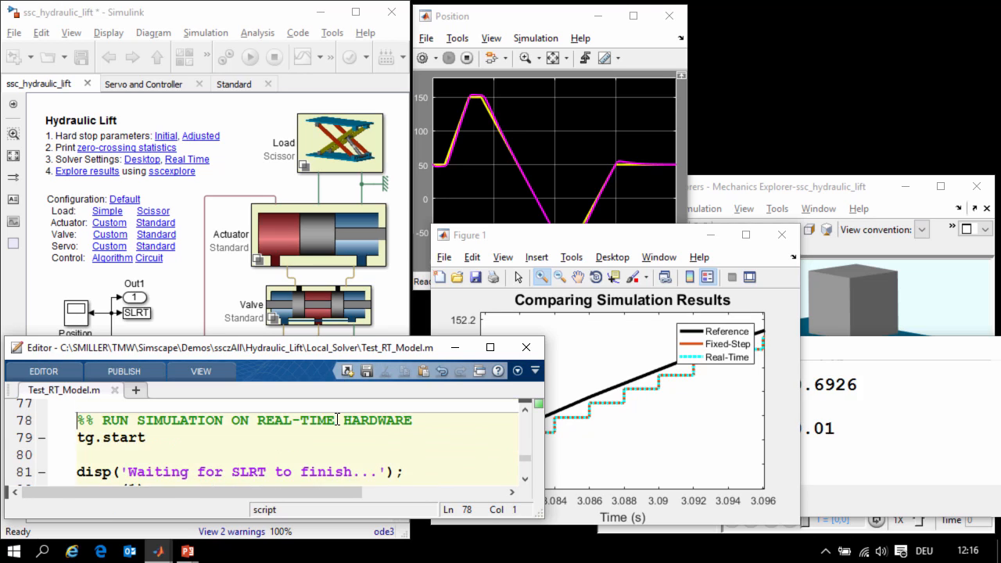
left_click(813, 396)
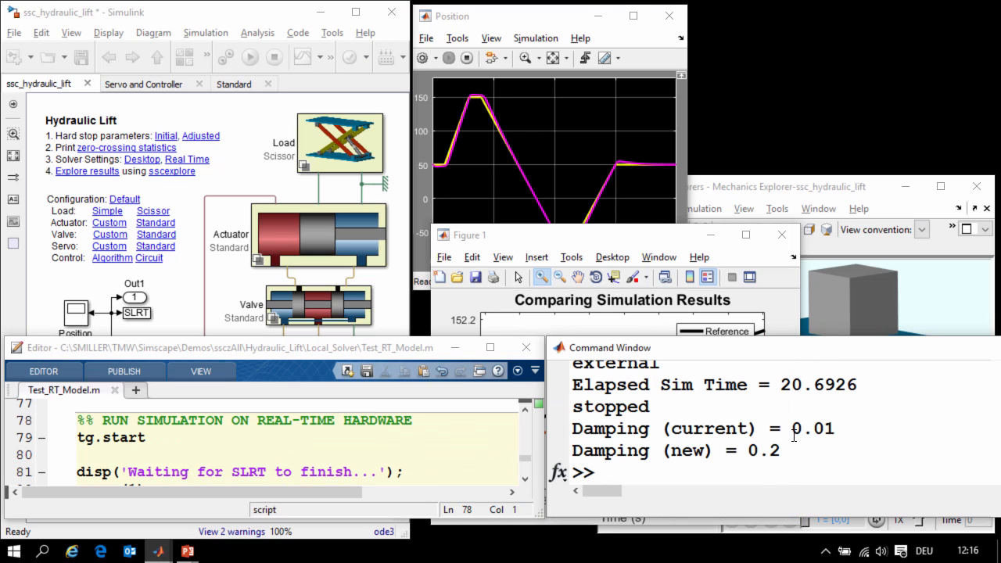
left_click_drag(791, 429, 821, 428)
left_click_drag(748, 451, 782, 450)
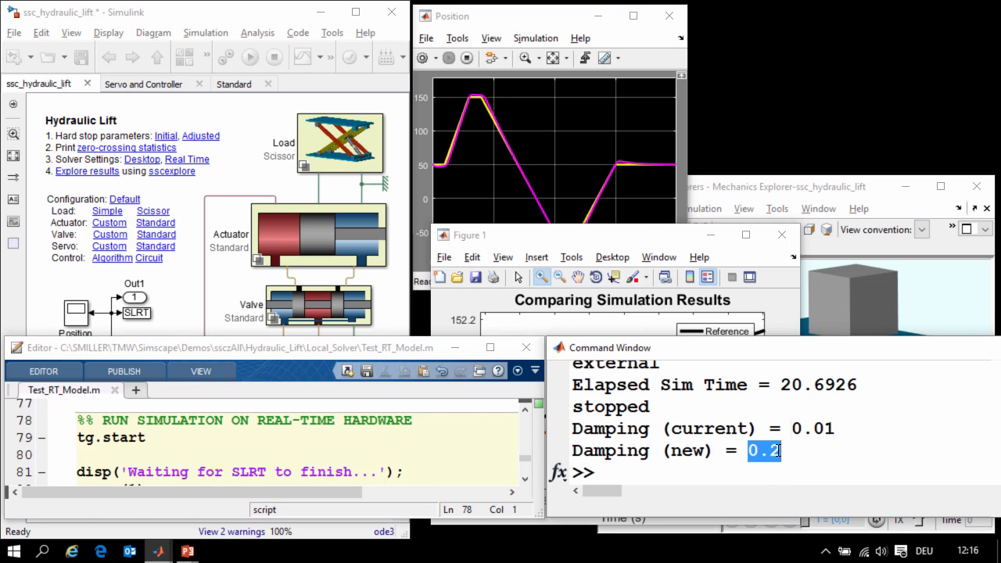
- Run the simulation on the real-time hardware with the modified damping and show the full time range of the comparison plot
left_click(446, 438)
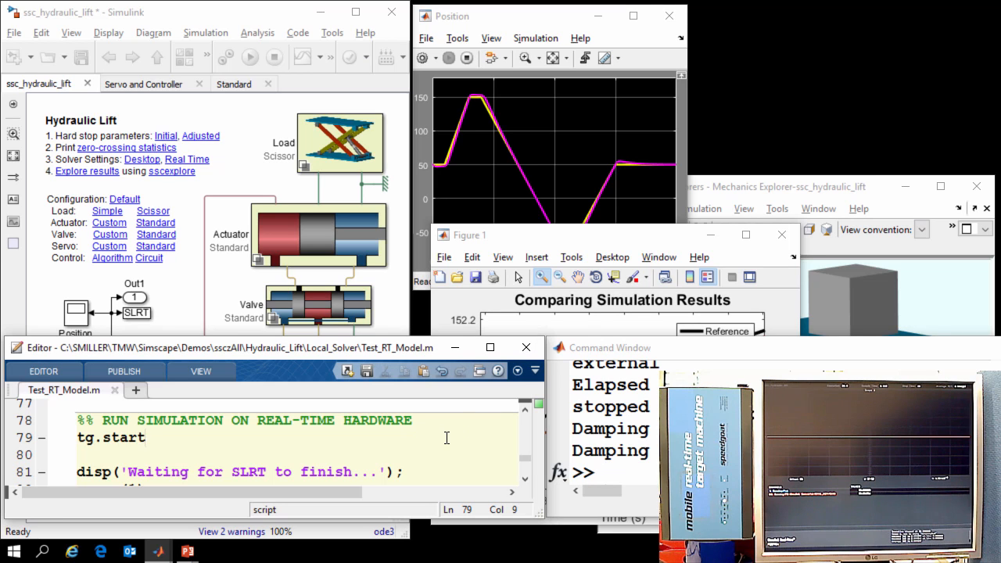
key("ctrl+shift+Return")
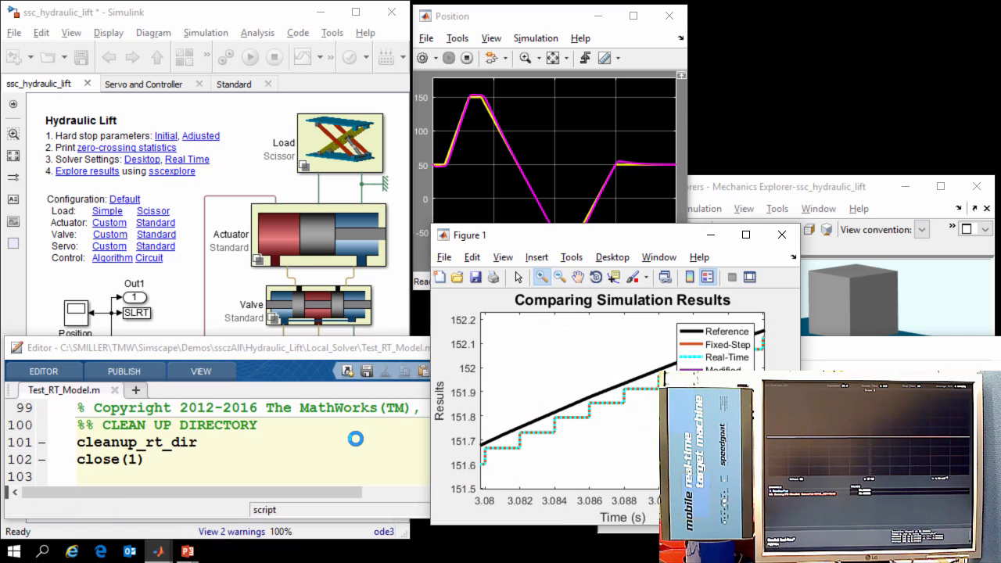
double_click(567, 360)
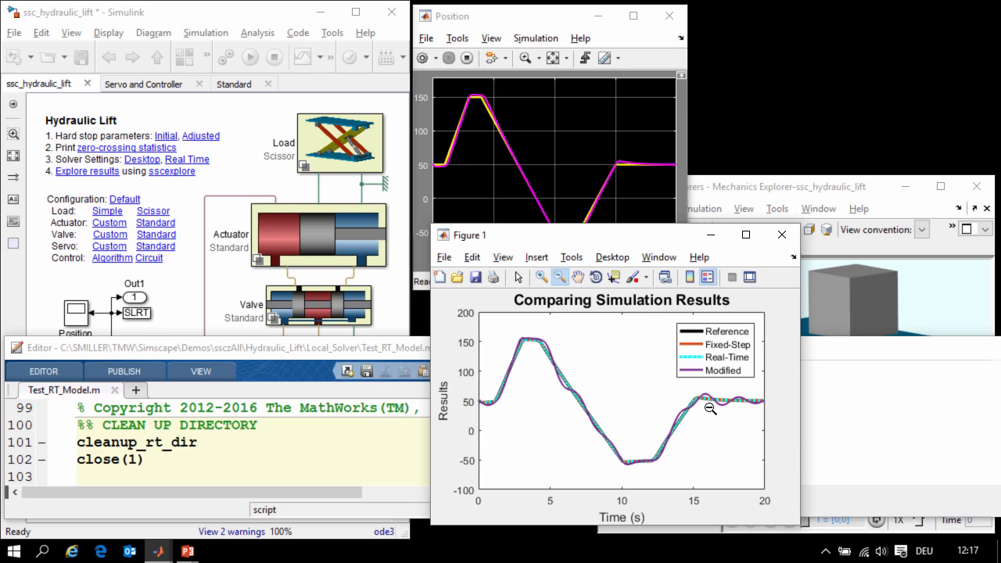
left_click(393, 327)
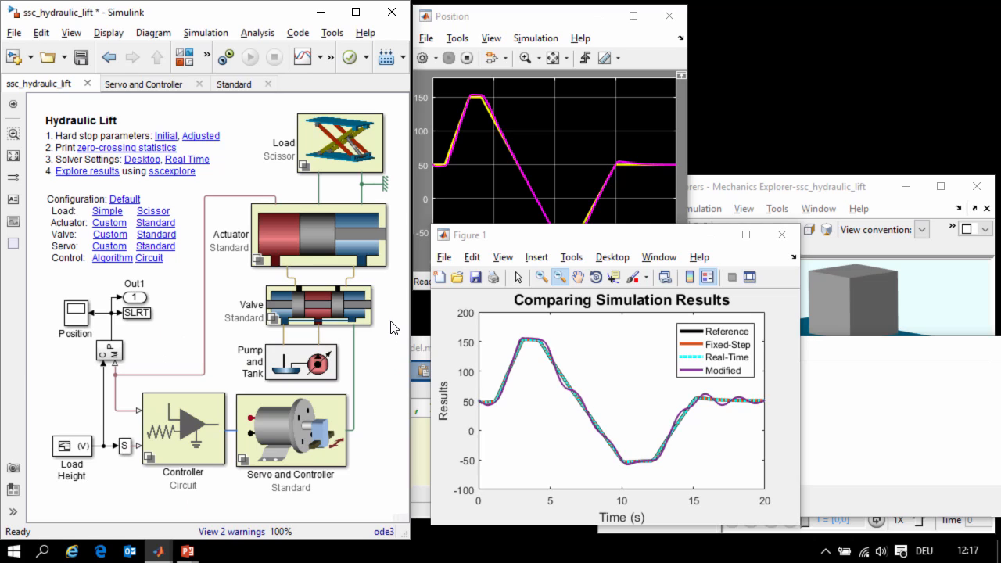